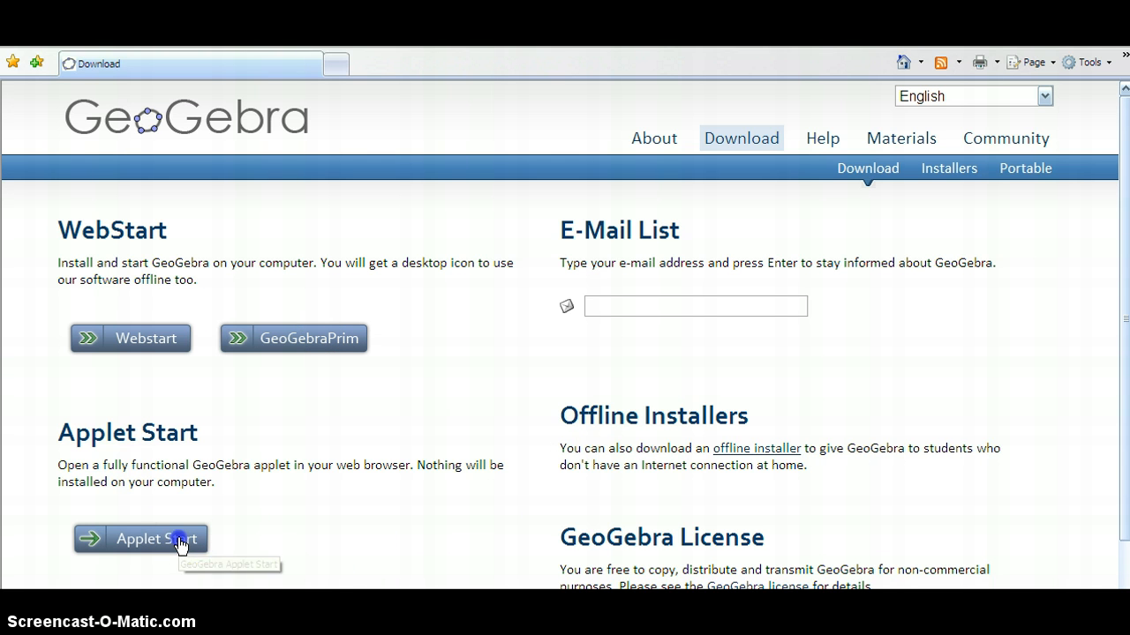
# - Start the GeoGebra applet from the Download page
pyautogui.click(180, 542)
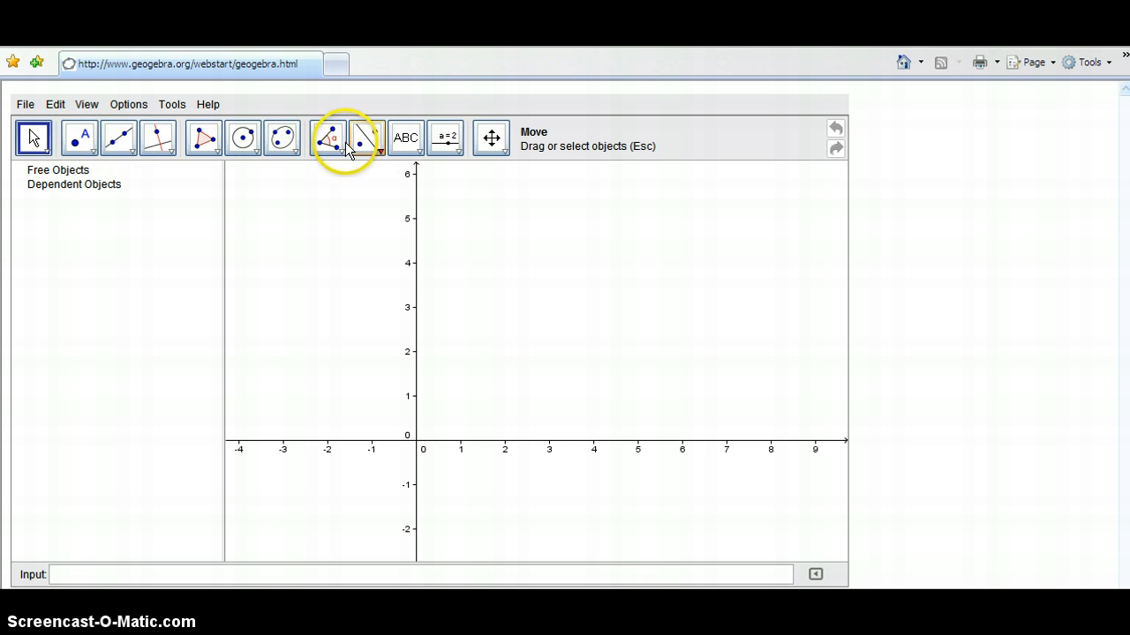
pyautogui.click(294, 152)
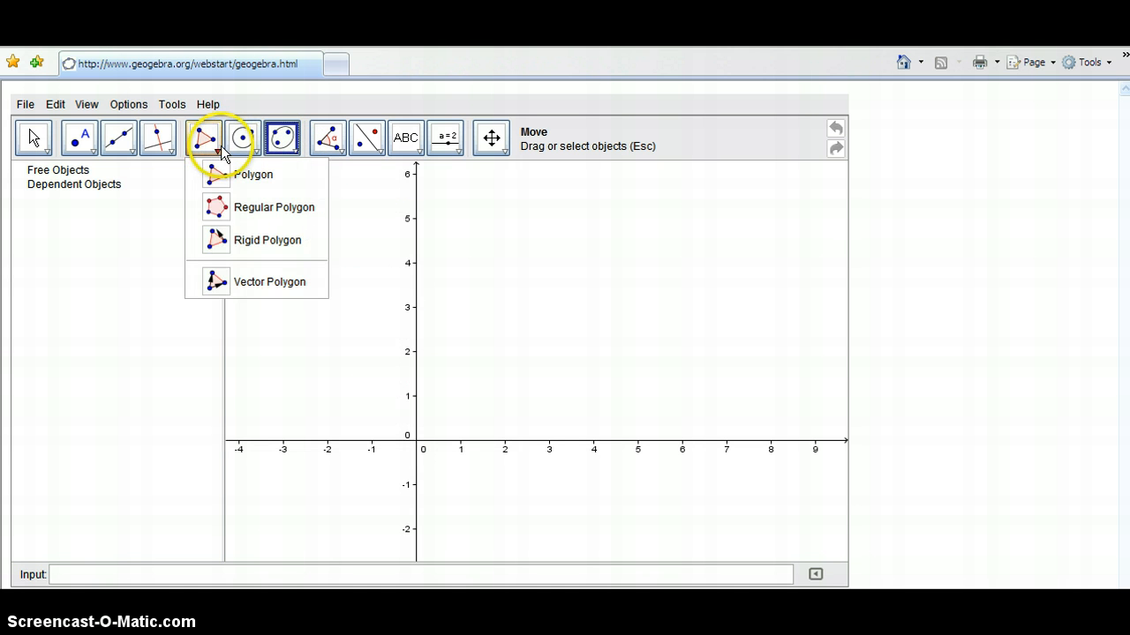
pyautogui.moveTo(167, 149)
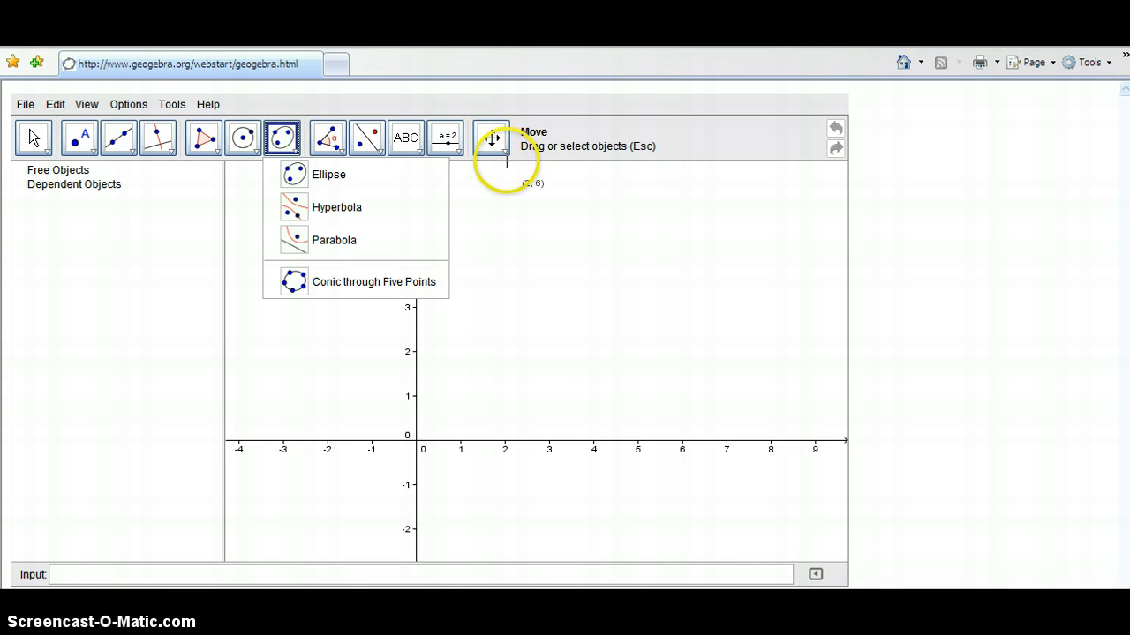
pyautogui.moveTo(488, 144)
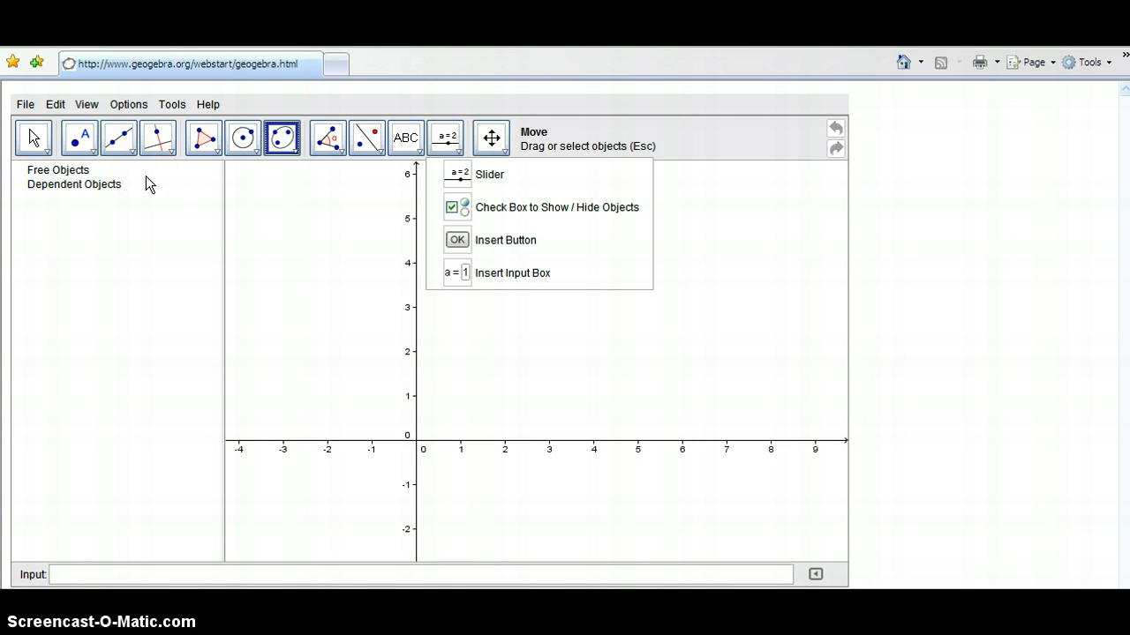
pyautogui.click(164, 150)
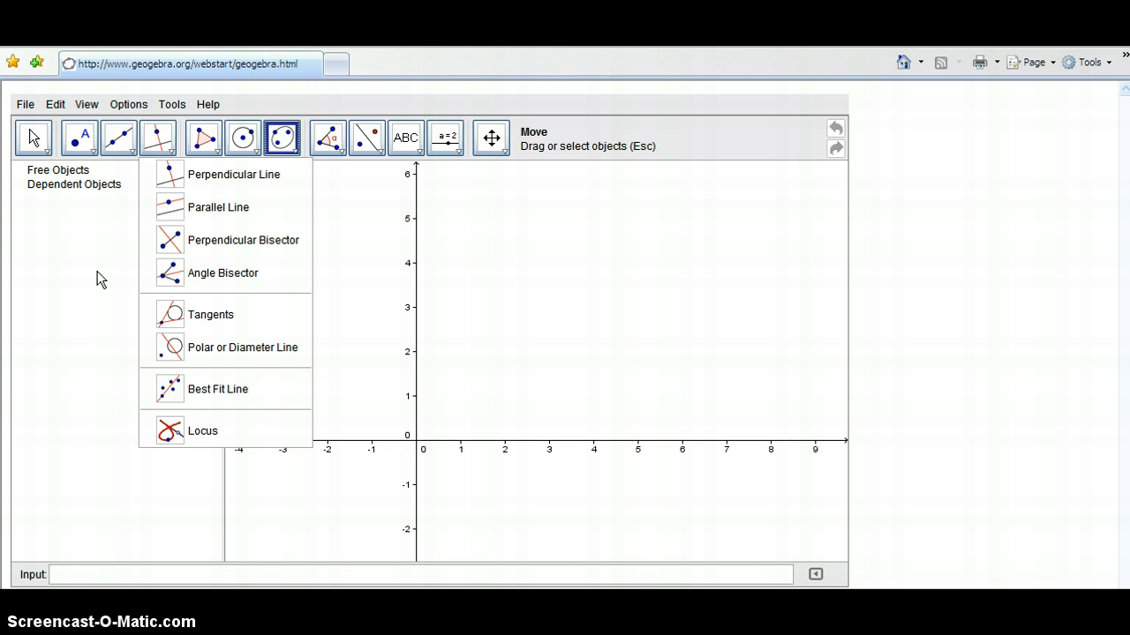
# - Insert the image AngryBirds.JPG from My Documents into the graphics view, in the area above and right of the origin
pyautogui.click(172, 106)
pyautogui.moveTo(231, 348)
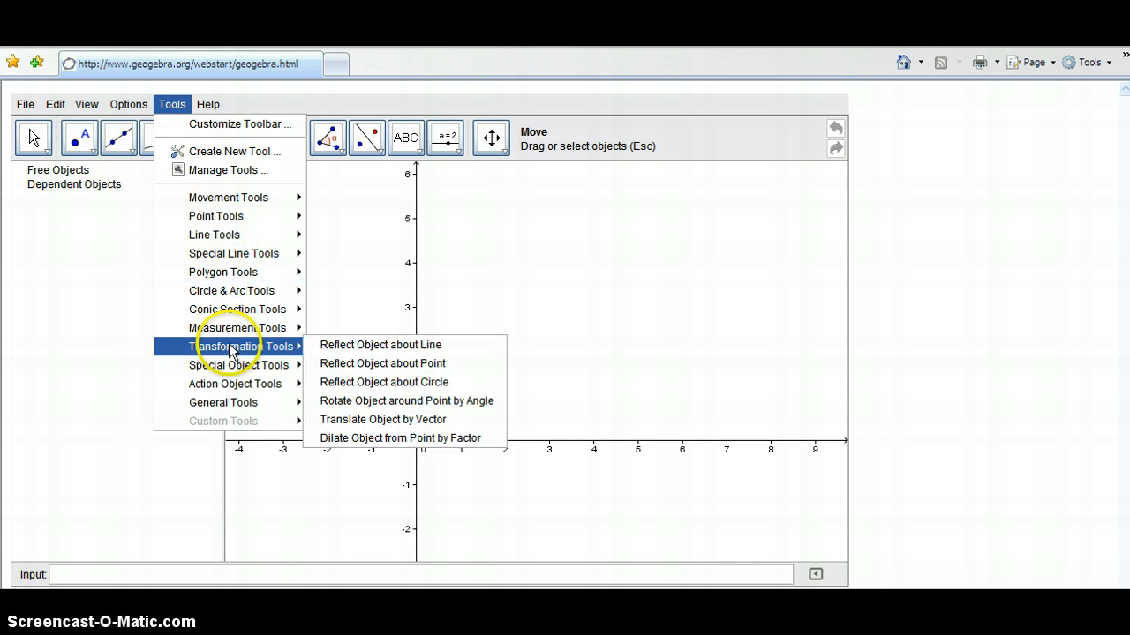
pyautogui.click(231, 367)
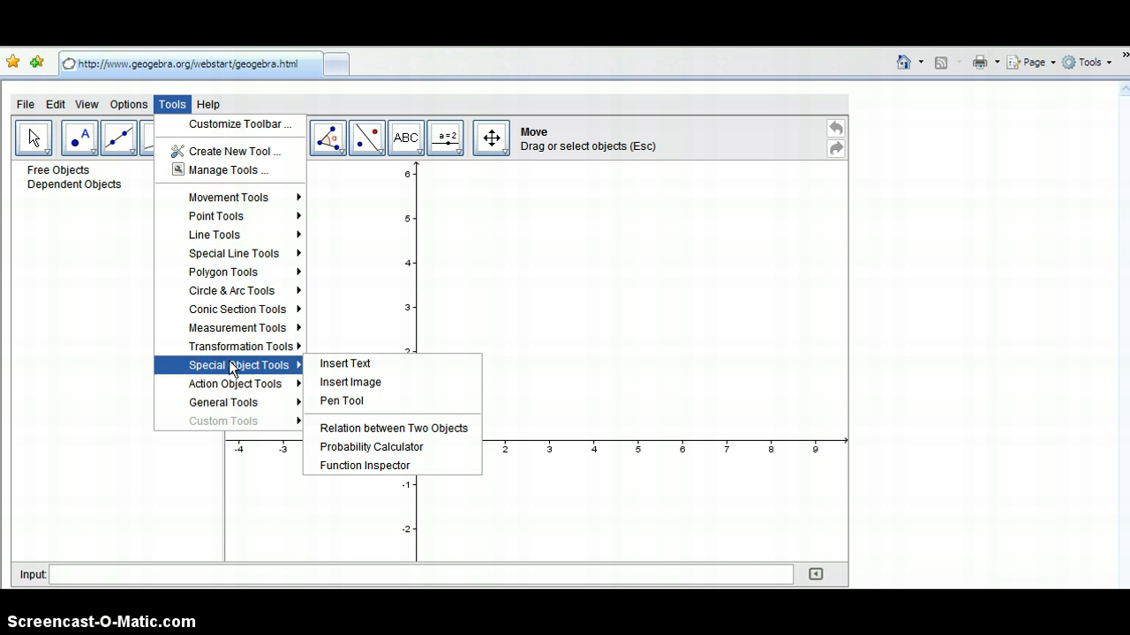
pyautogui.click(337, 385)
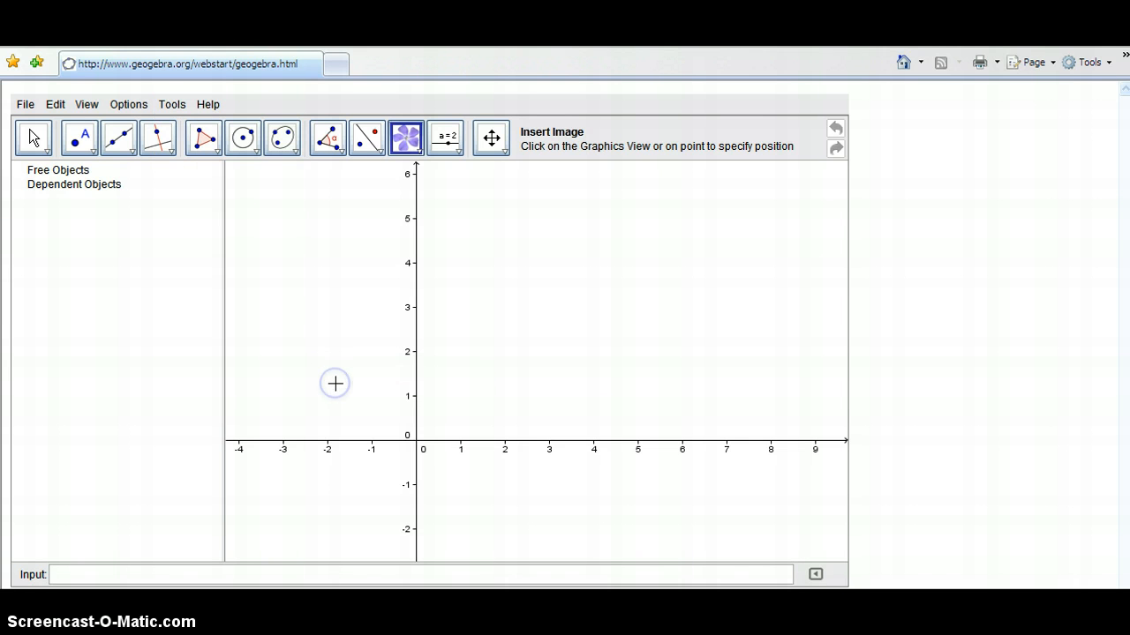
pyautogui.click(419, 152)
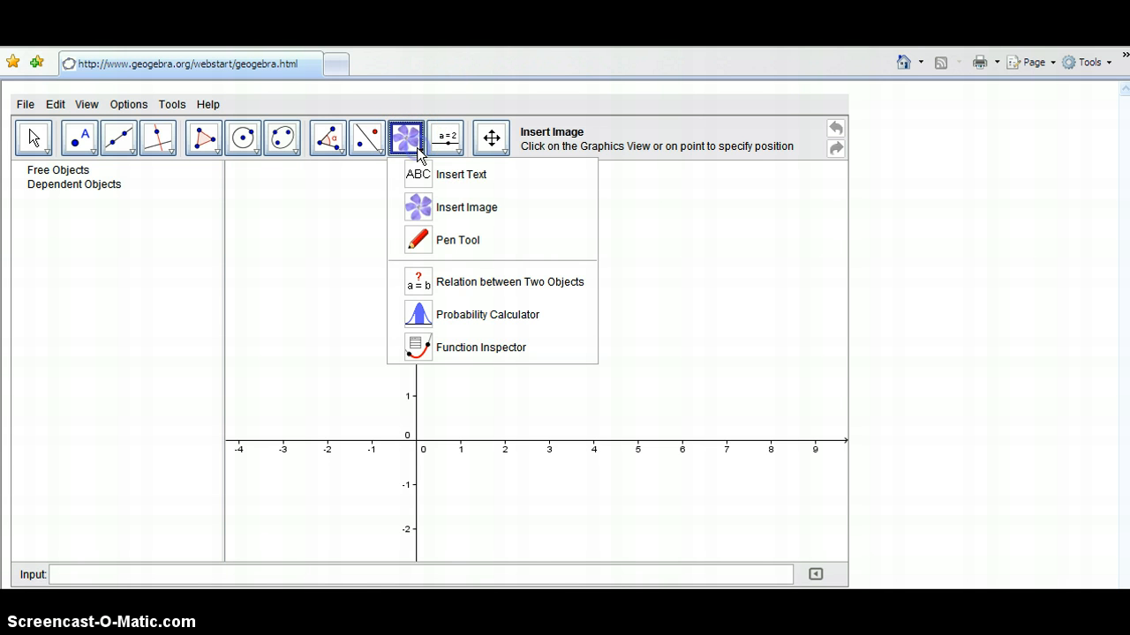
pyautogui.click(438, 209)
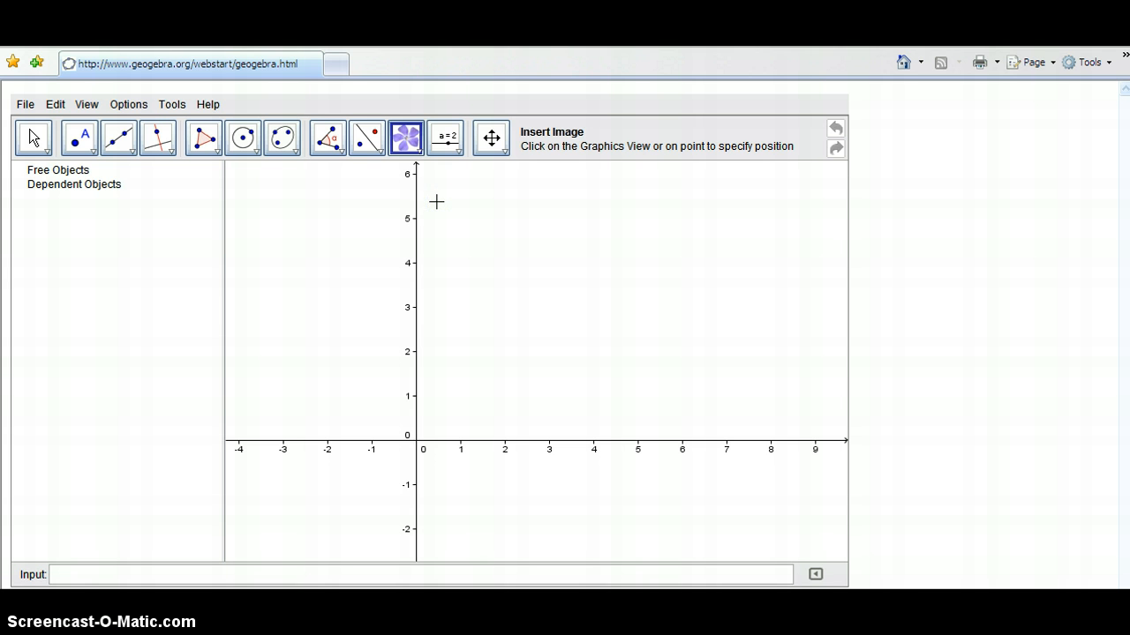
pyautogui.click(518, 325)
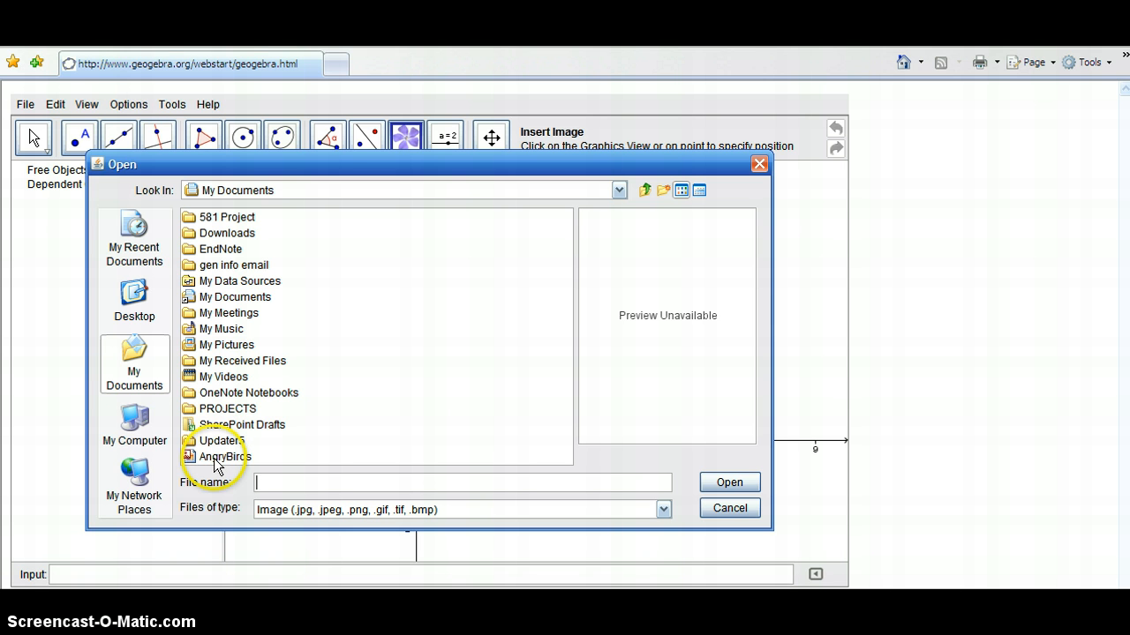
pyautogui.click(216, 459)
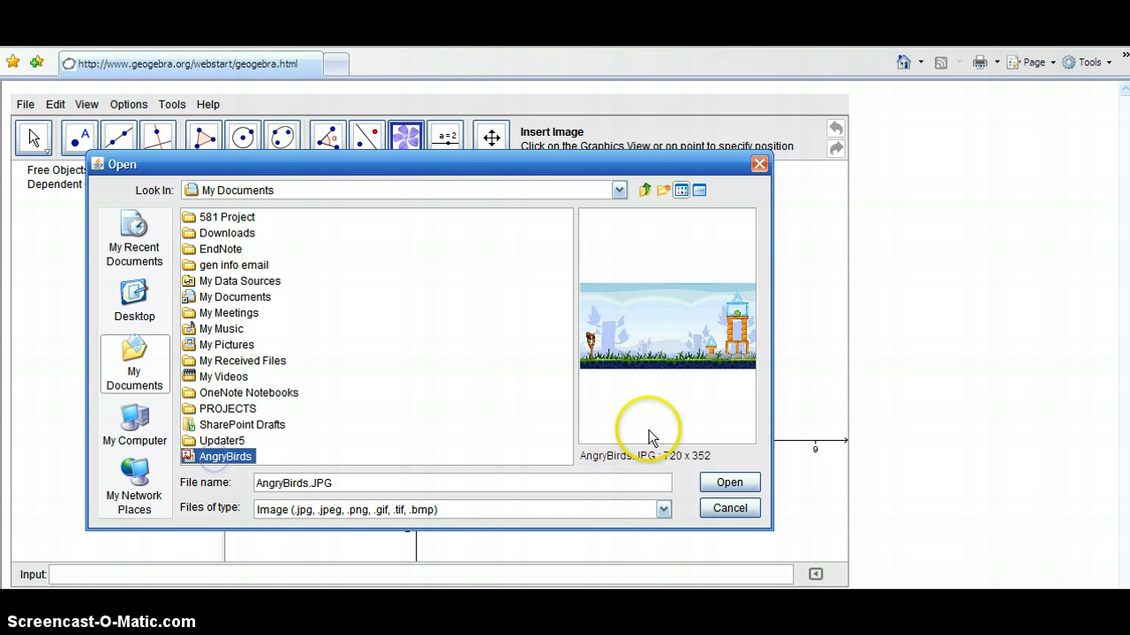
pyautogui.click(746, 486)
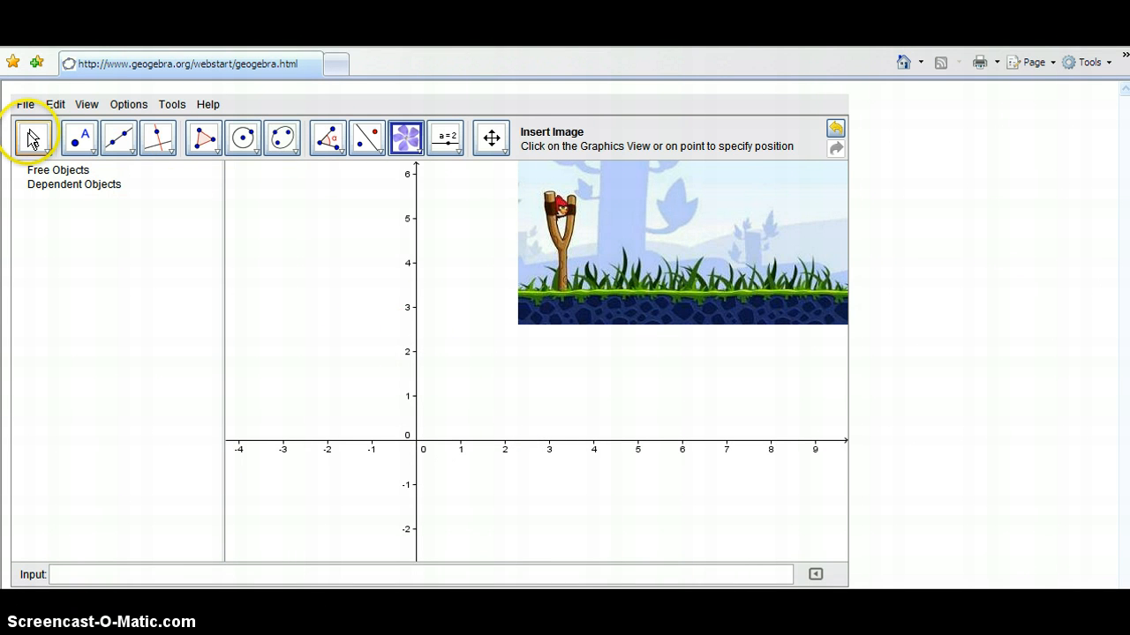
# - Move the inserted picture so that its lower-left corner sits on the origin of the axes
pyautogui.click(33, 138)
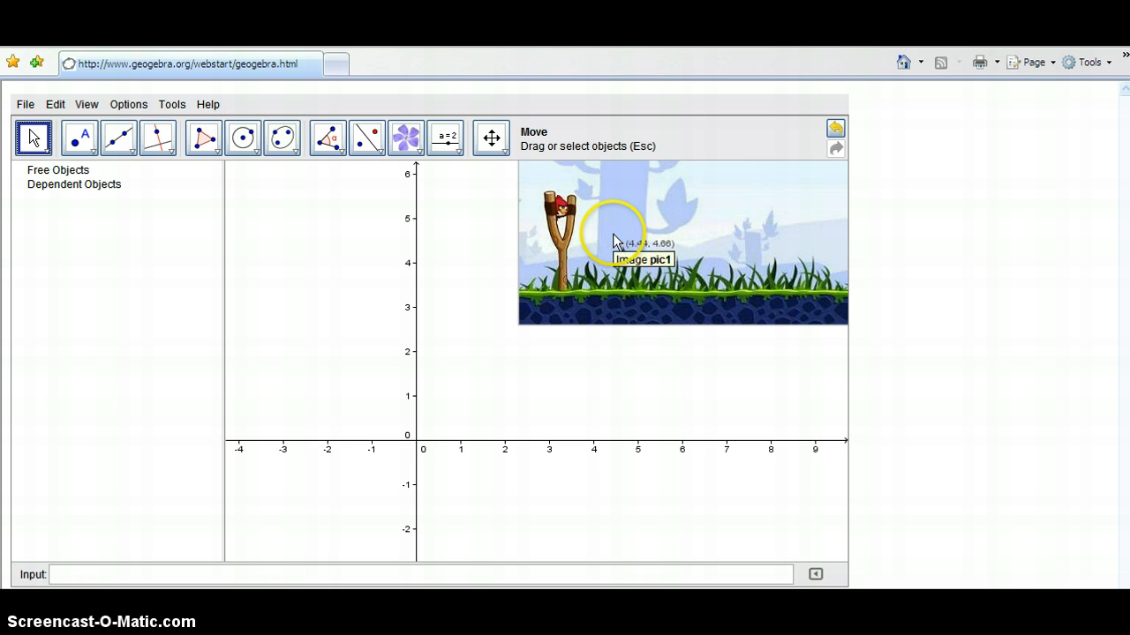
pyautogui.moveTo(615, 241); pyautogui.dragTo(513, 353)
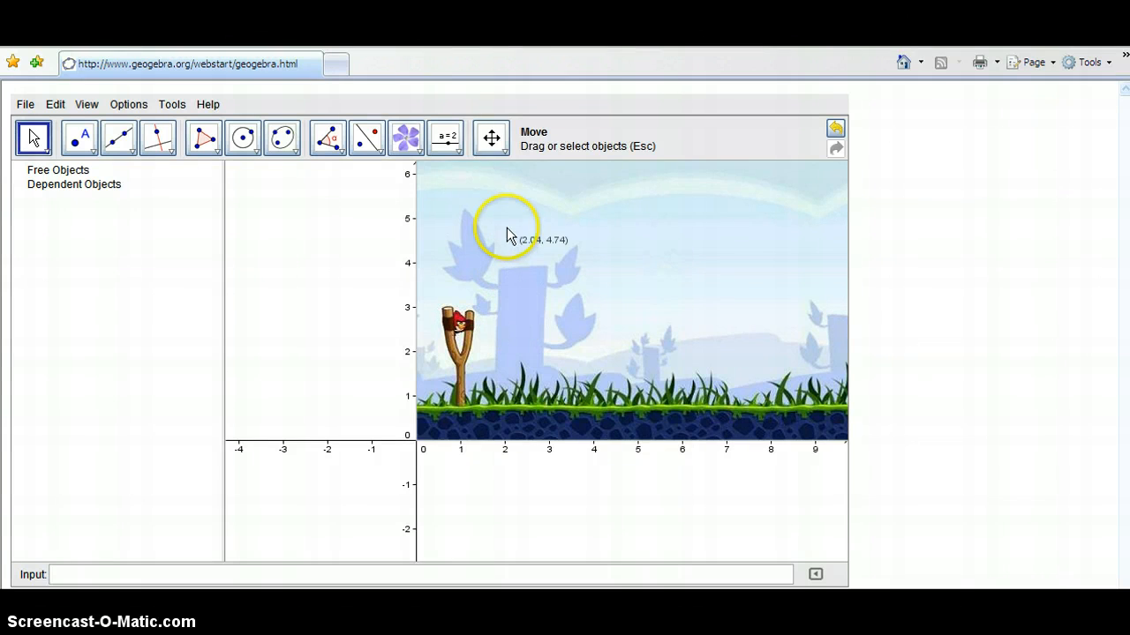
# - Bring both the slingshot and the pig's tower into view and show the coordinate grid
pyautogui.click(491, 139)
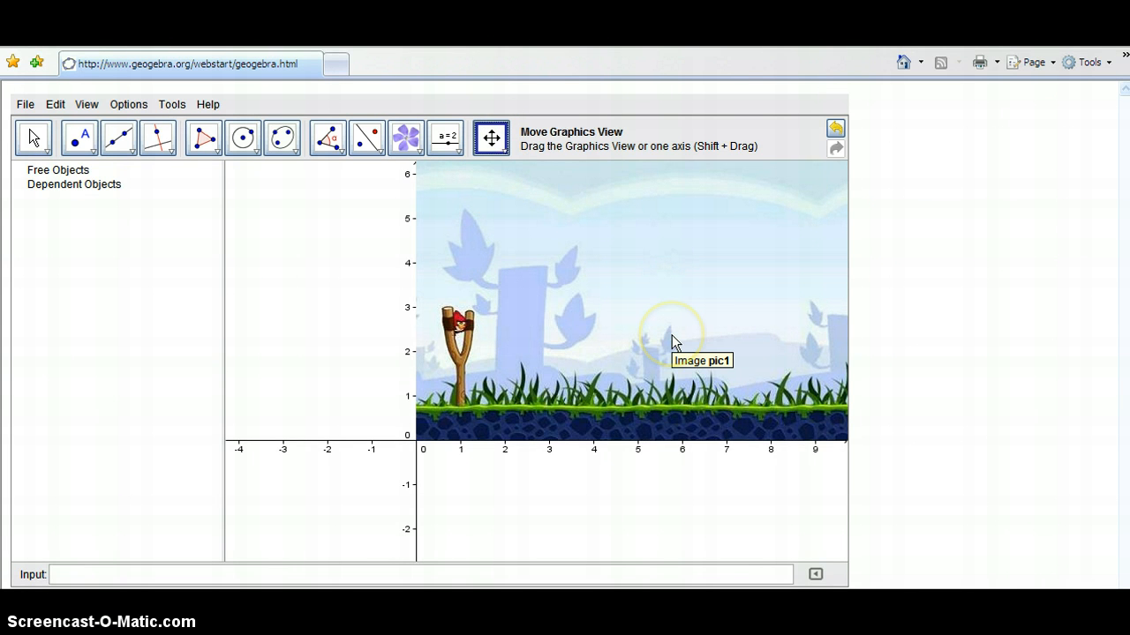
pyautogui.moveTo(670, 335); pyautogui.dragTo(495, 421)
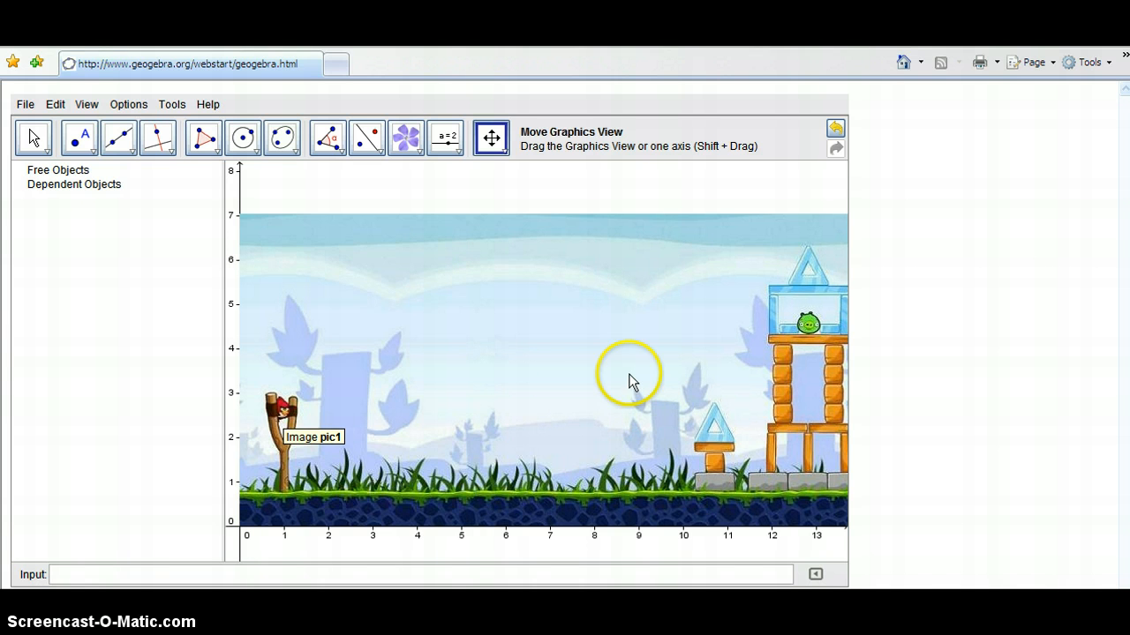
pyautogui.click(89, 105)
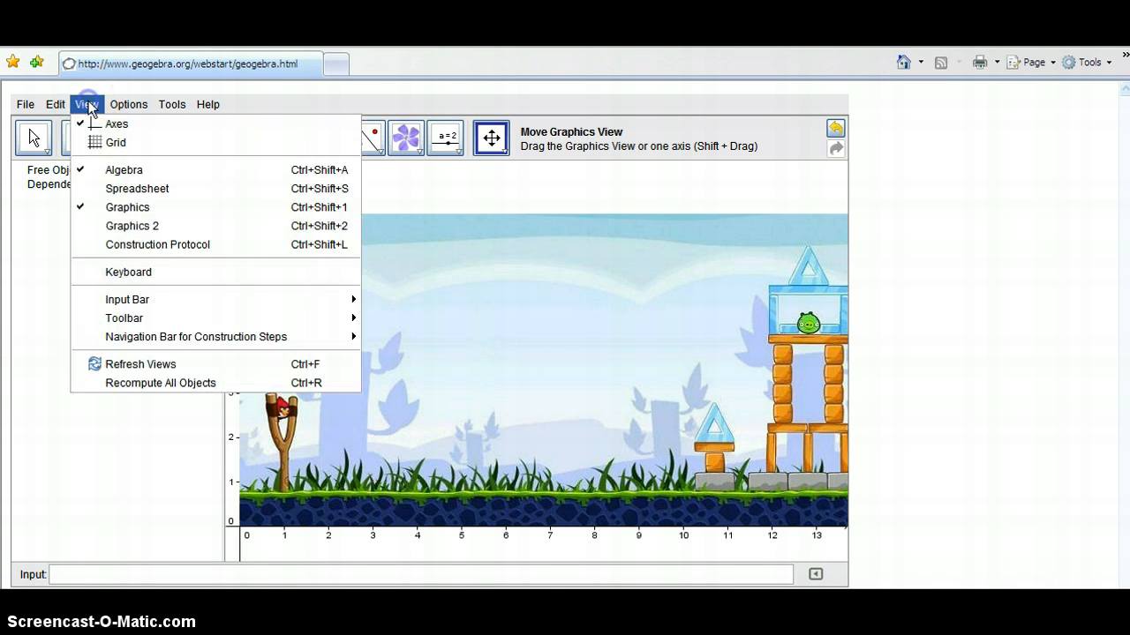
pyautogui.click(98, 146)
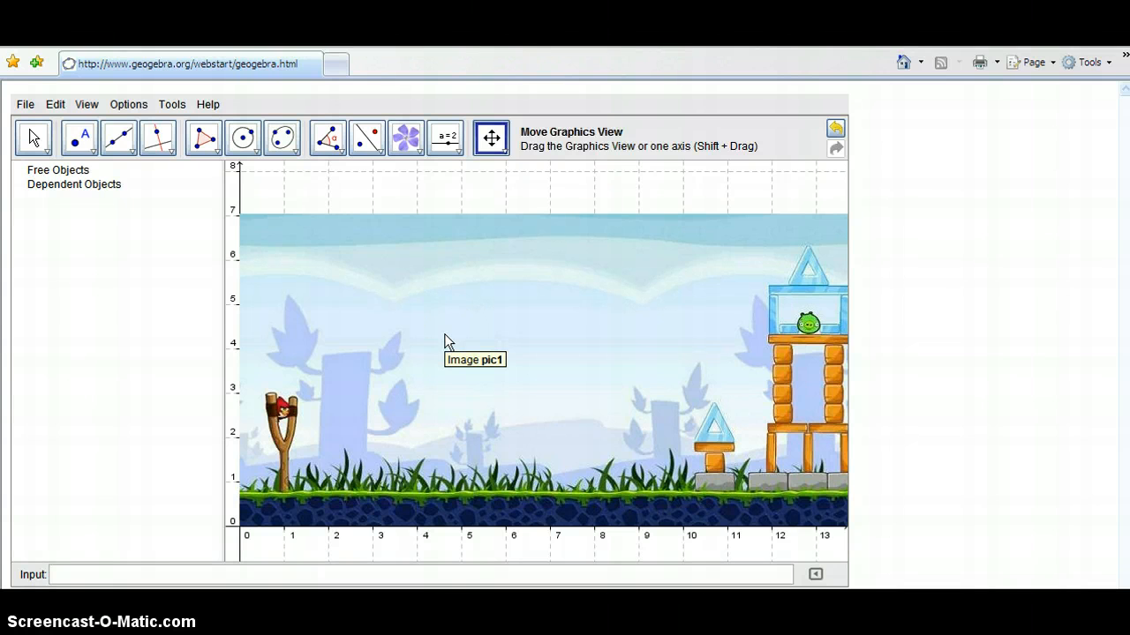
# - Set the Angry Birds picture as a background image in its object properties
pyautogui.click(34, 137)
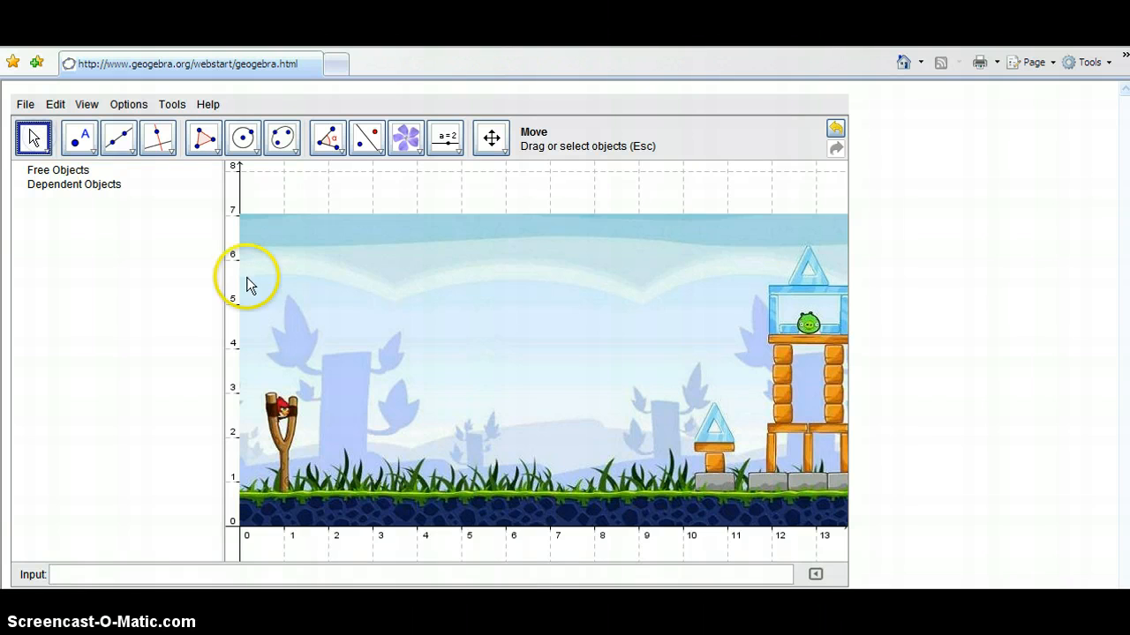
pyautogui.rightClick(392, 338)
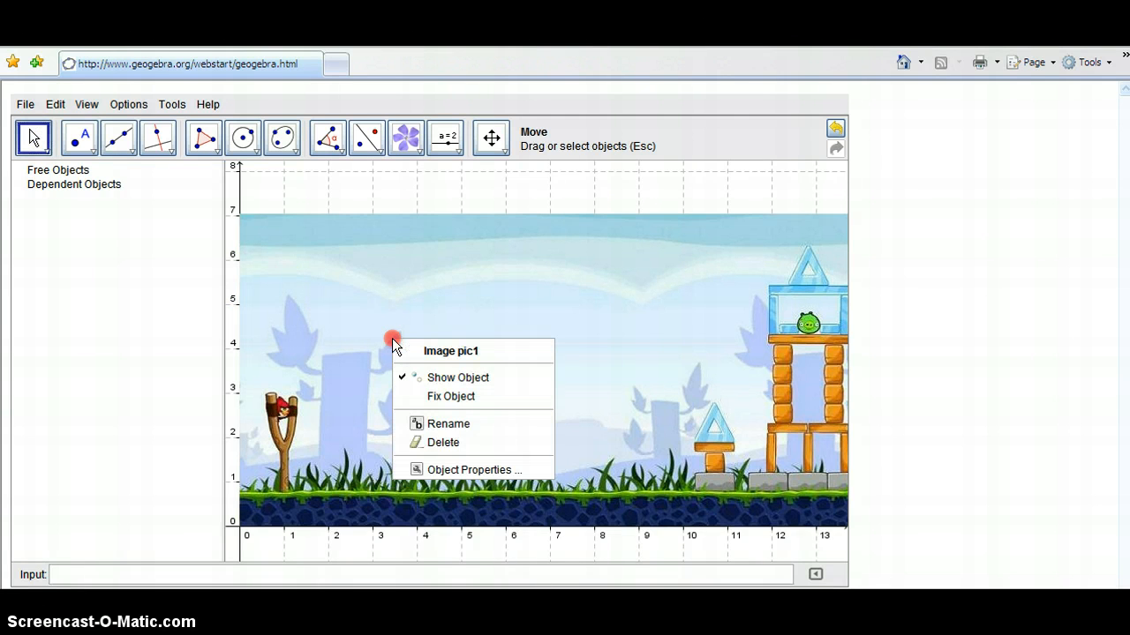
pyautogui.click(433, 474)
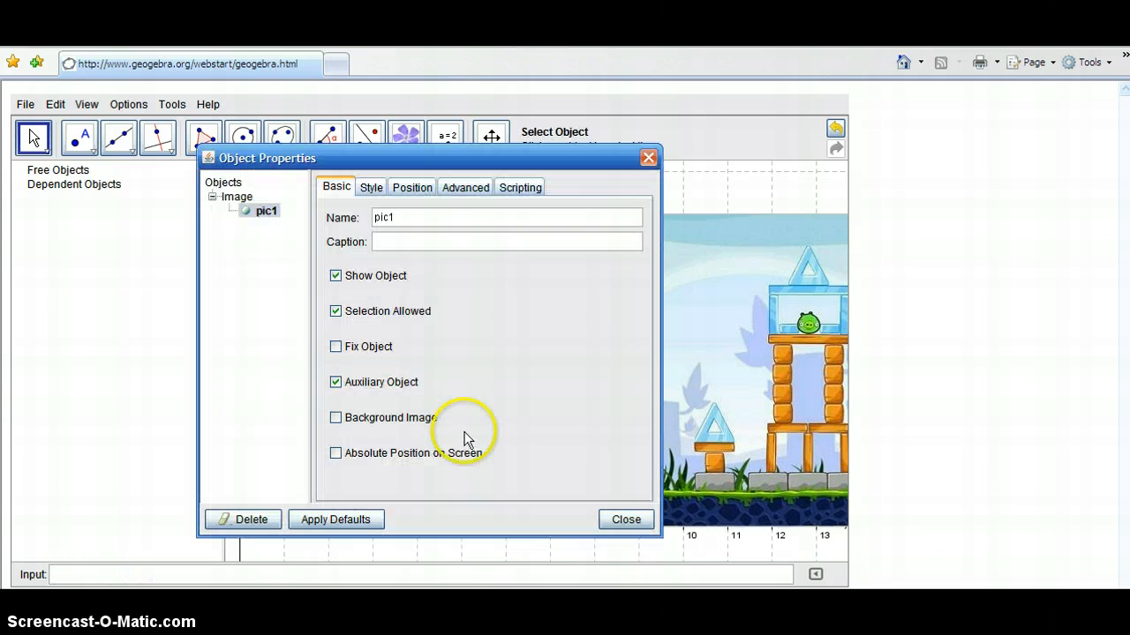
pyautogui.click(410, 420)
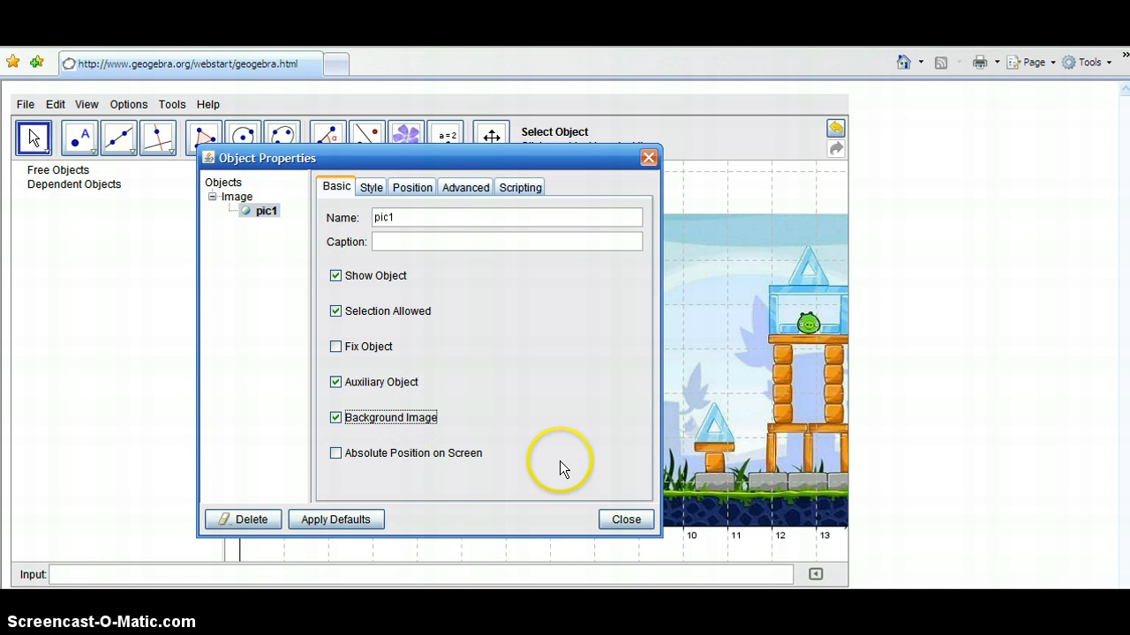
pyautogui.click(622, 520)
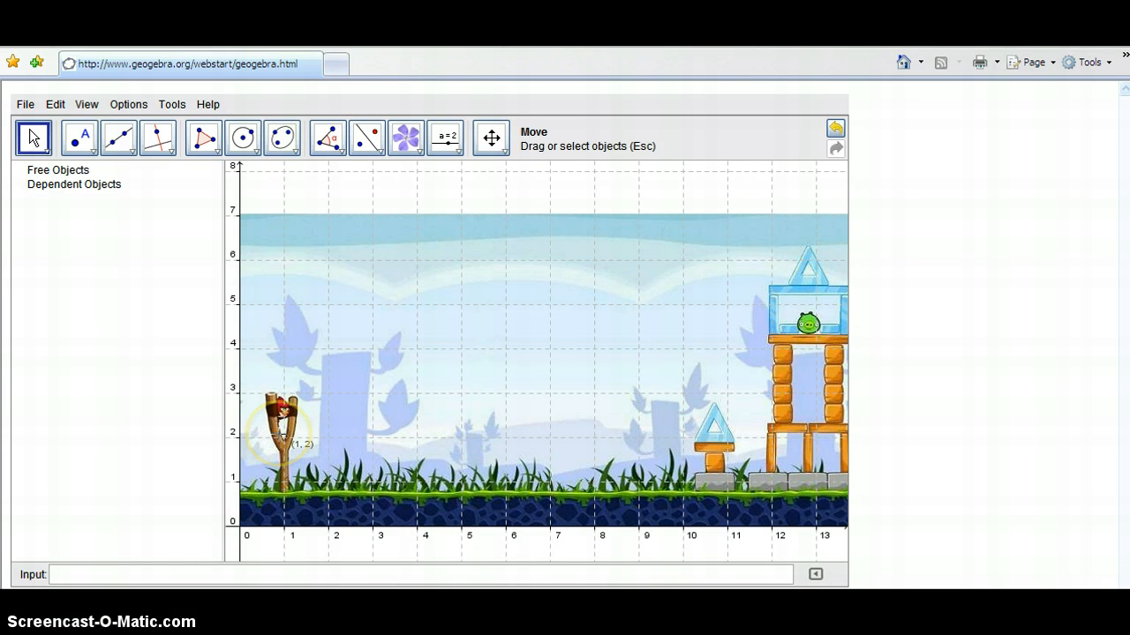
# - Place points on the bird at about (0.96, 2.64), in the sky at about (9.84, 5), and at the tower's left edge at about (11.92, 4.52)
pyautogui.moveTo(281, 428); pyautogui.dragTo(569, 399)
pyautogui.click(81, 147)
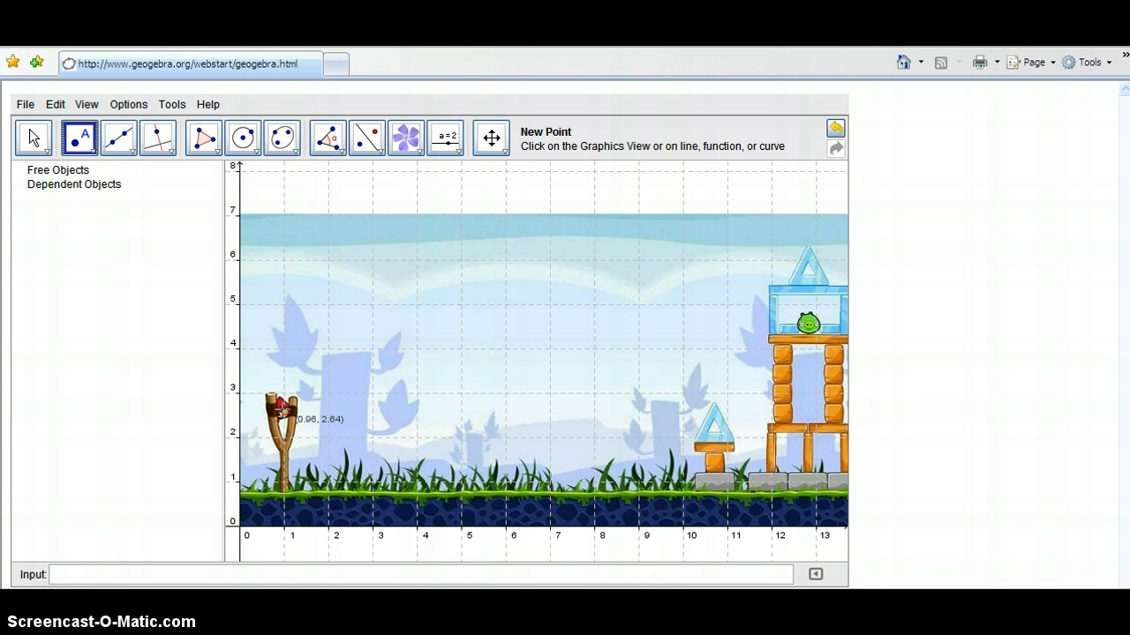
pyautogui.click(282, 406)
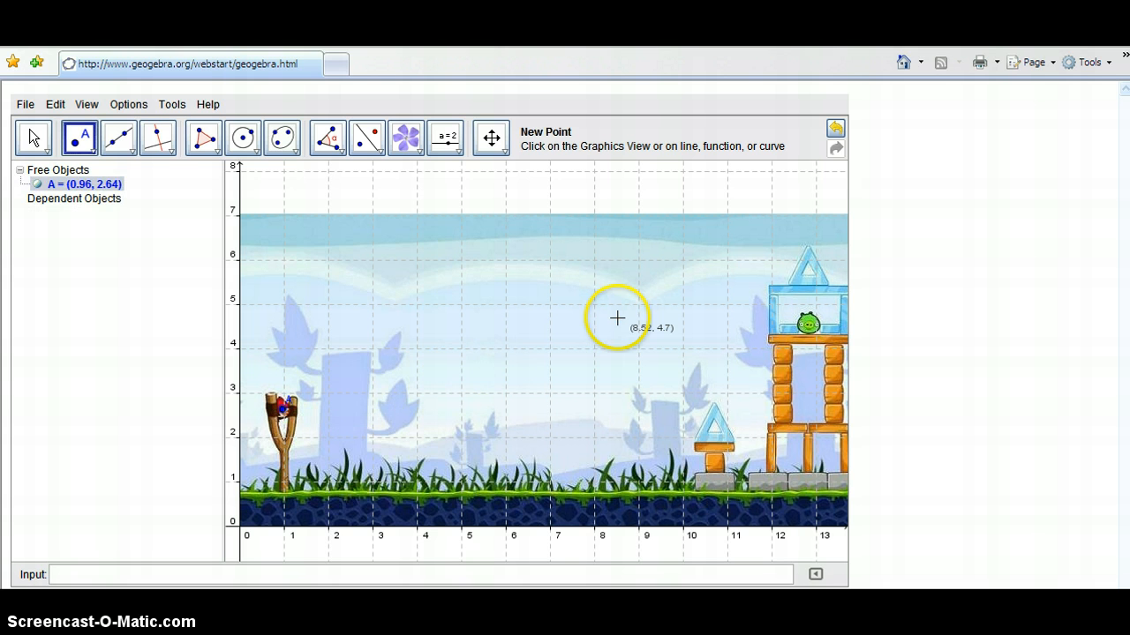
pyautogui.click(675, 305)
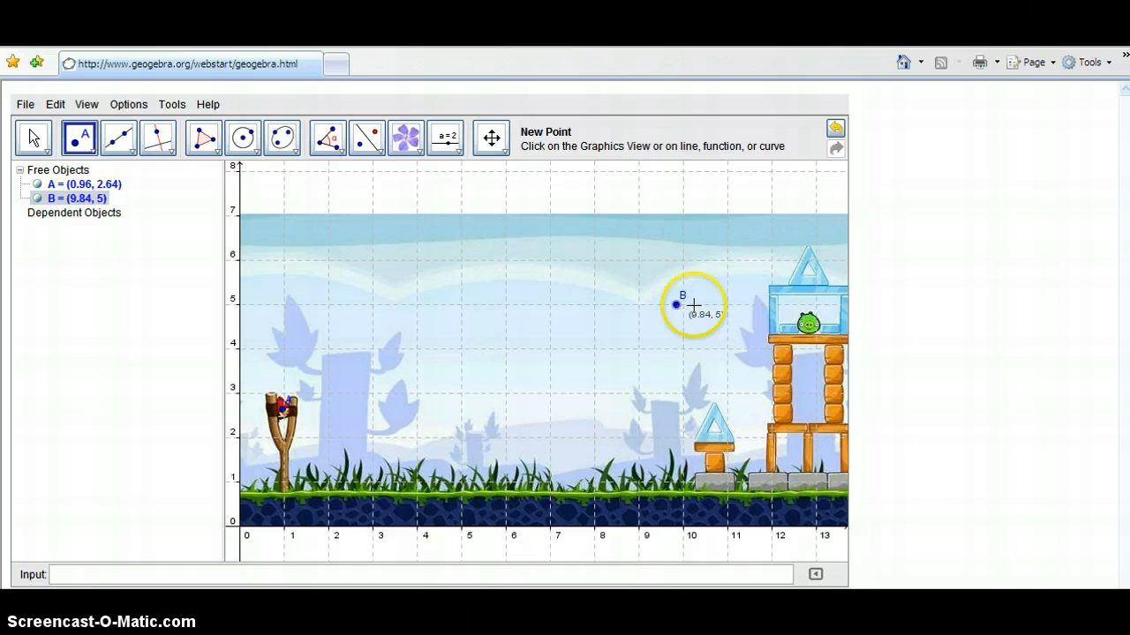
pyautogui.click(767, 326)
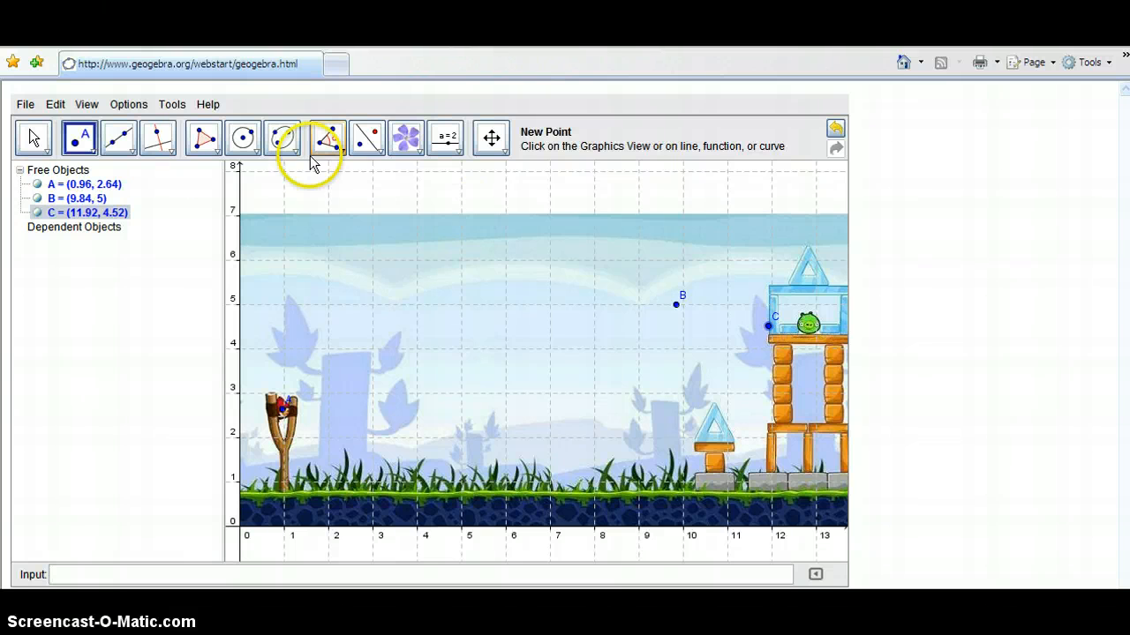
# - Rename point A on the slingshot bird as "Starting point"
pyautogui.click(72, 185)
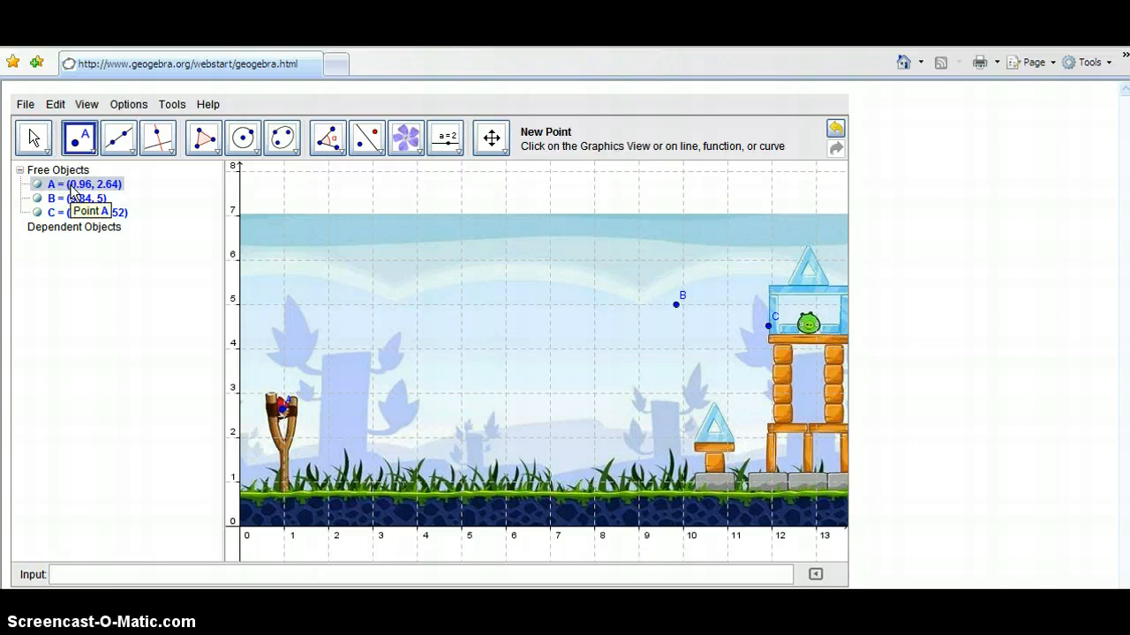
pyautogui.rightClick(73, 187)
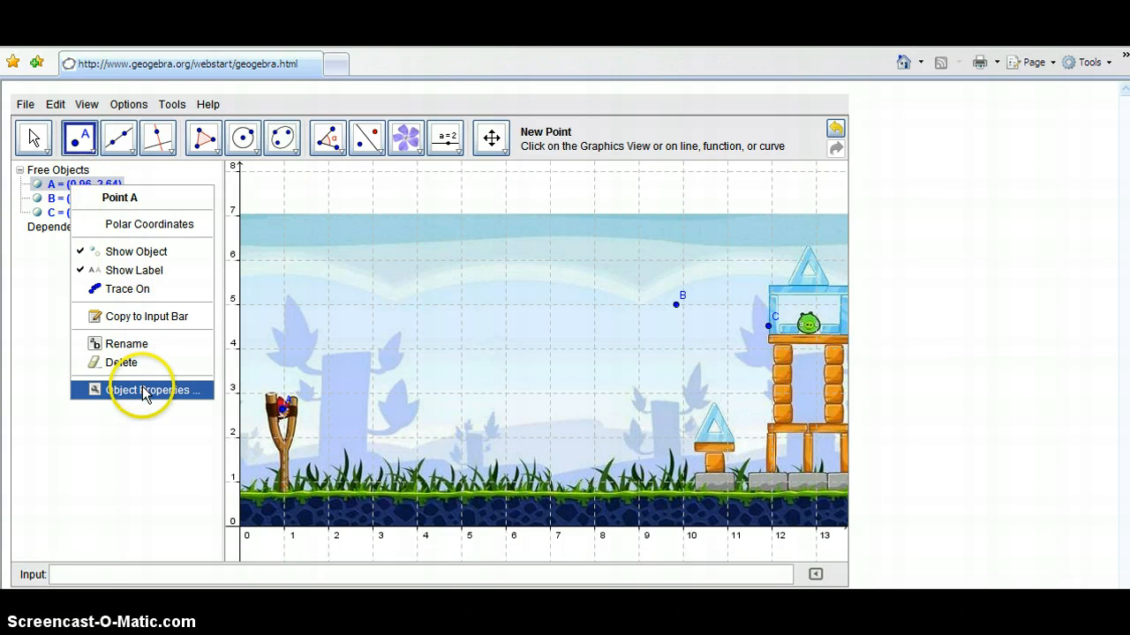
pyautogui.click(150, 346)
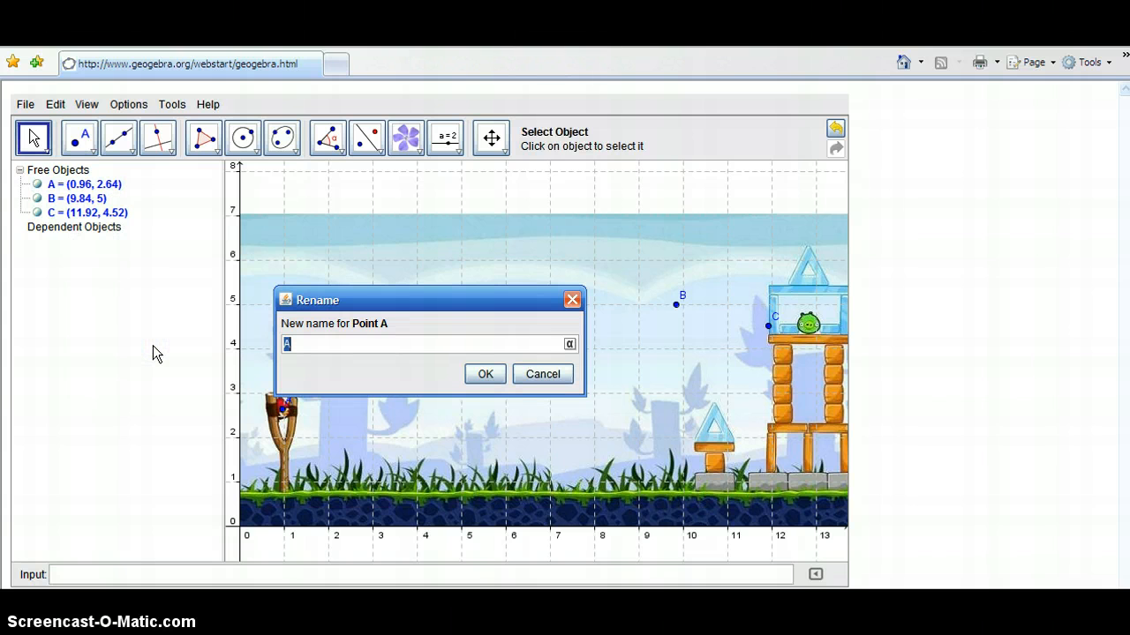
pyautogui.write('Starting point')
pyautogui.click(340, 352)
pyautogui.click(485, 374)
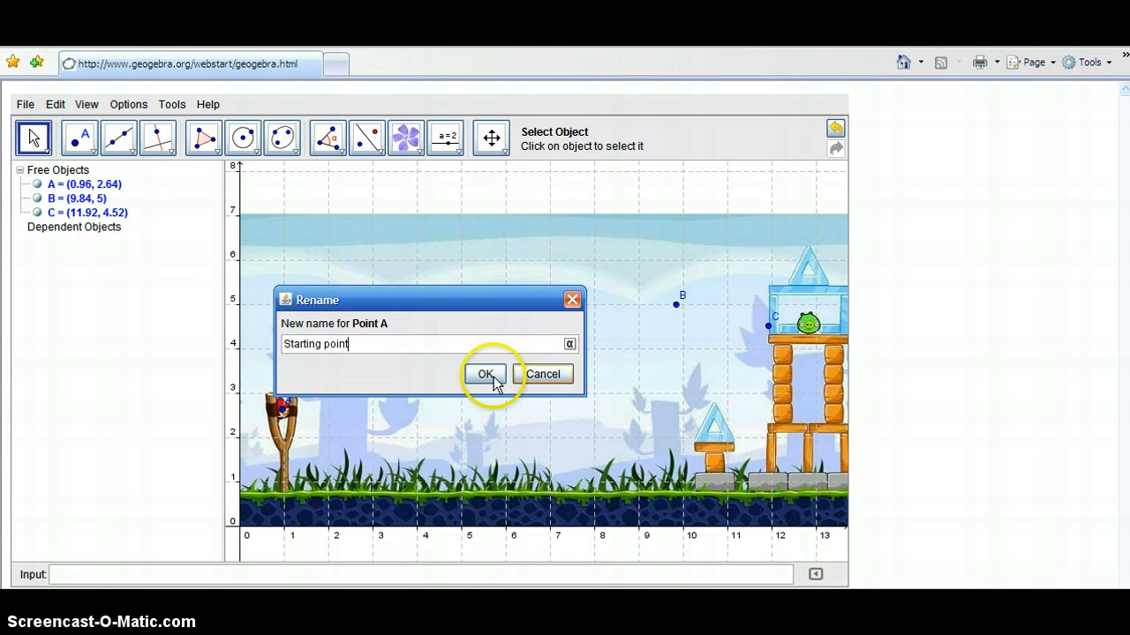
# - Rename point B in the sky before the tower as "Vertex"
pyautogui.rightClick(74, 186)
pyautogui.click(149, 343)
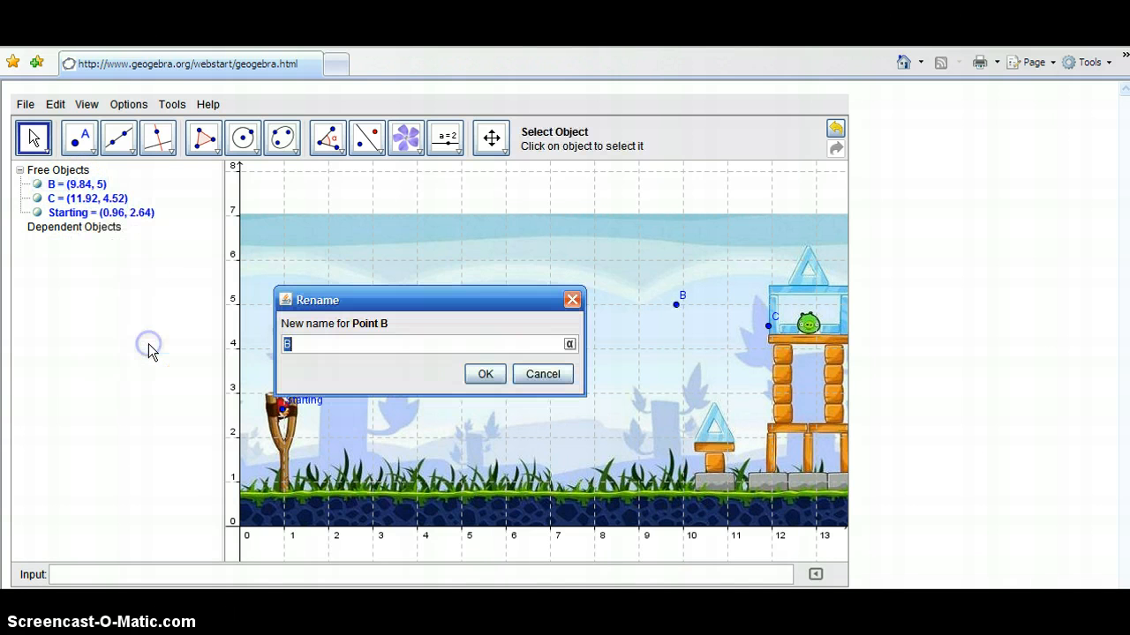
pyautogui.write('Vertex')
pyautogui.click(485, 375)
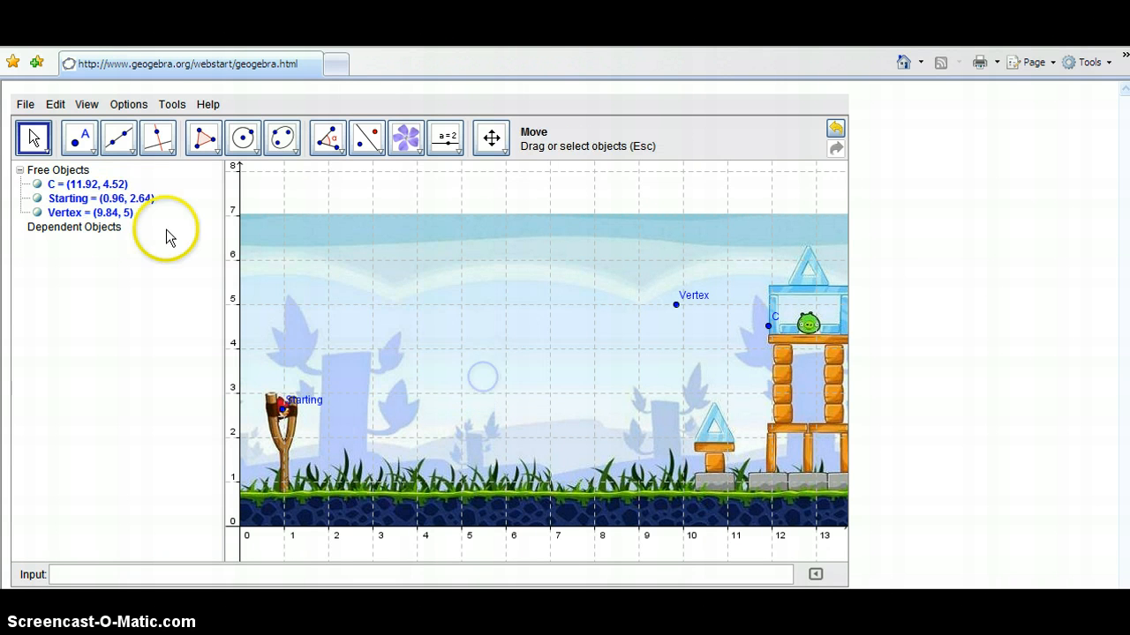
# - Rename point C at the tower's left edge as "Target"
pyautogui.rightClick(84, 186)
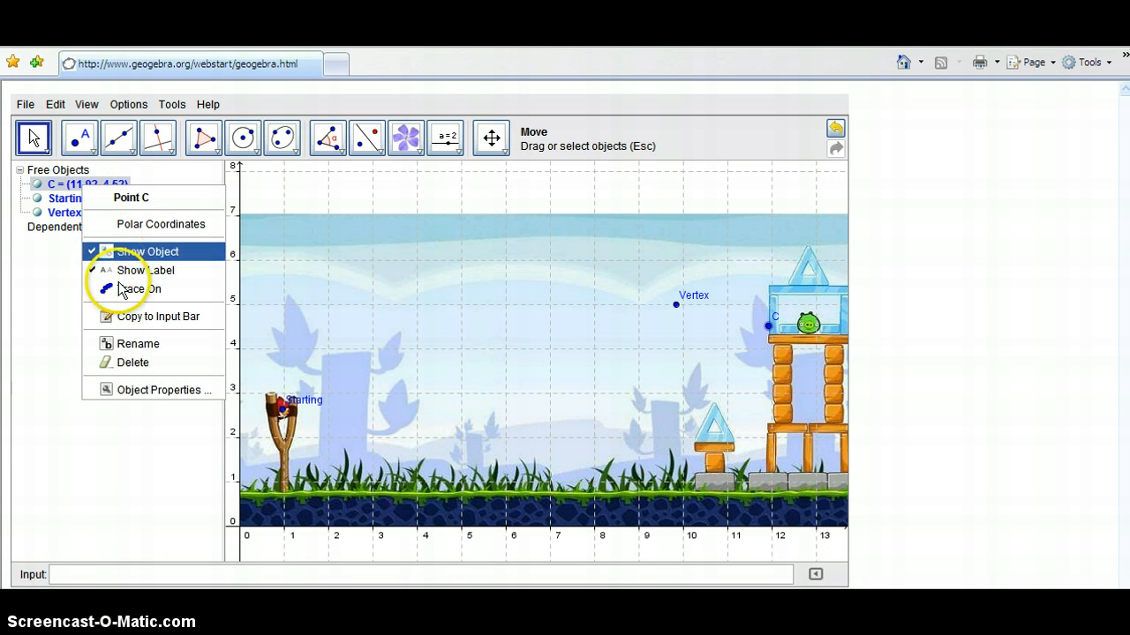
pyautogui.click(116, 345)
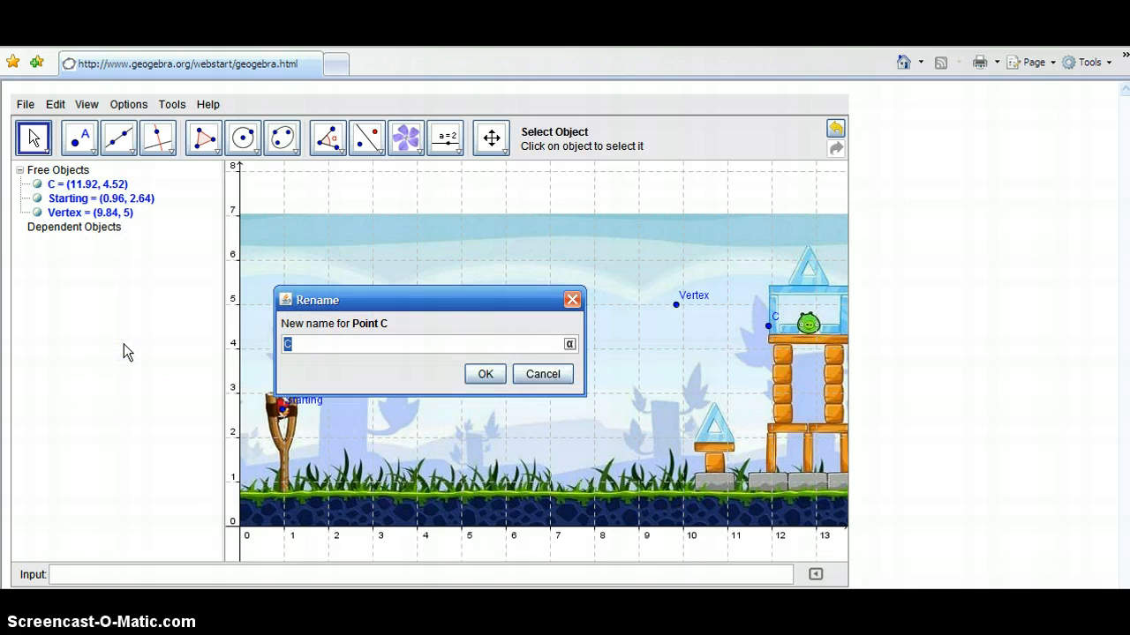
pyautogui.write('Target')
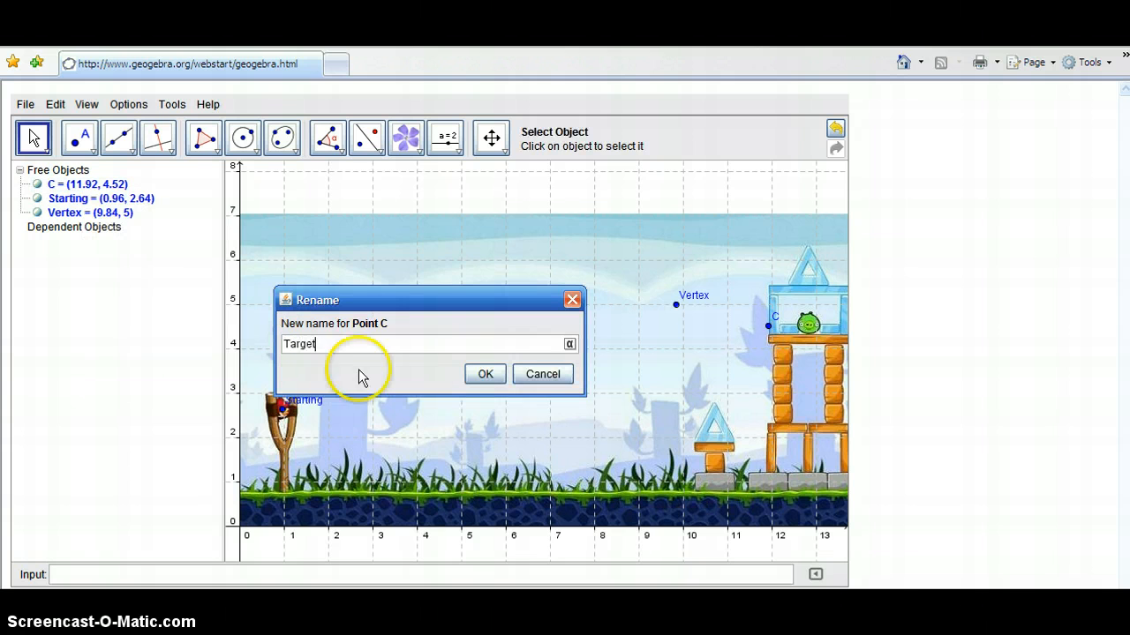
pyautogui.click(485, 374)
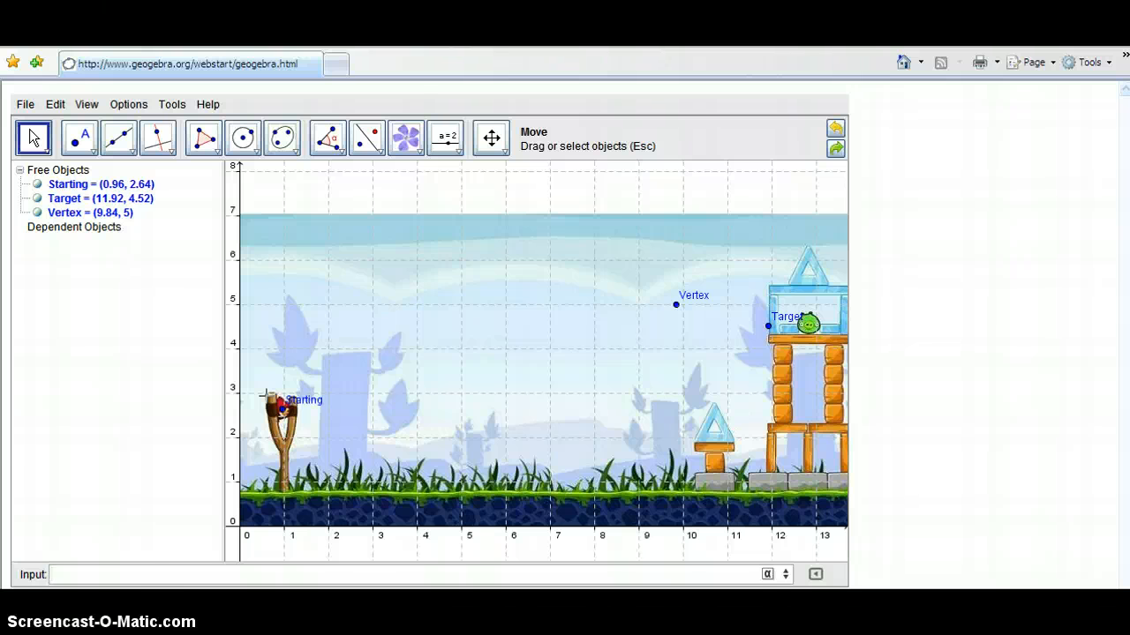
# - Plot the bird's flight path as the parabola y = -0.02992858(x-9.84)^2 + 5
pyautogui.click(127, 574)
pyautogui.write('y= -0.02992858')
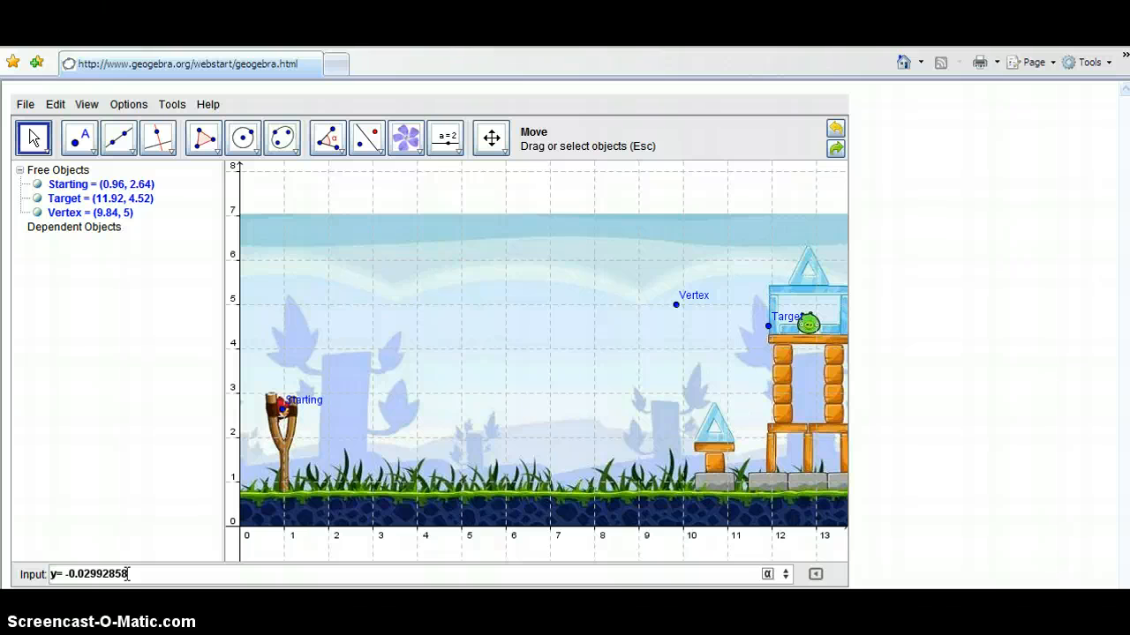
pyautogui.write('()')
pyautogui.write('x-9.84')
pyautogui.write('^2 +5')
pyautogui.press('Return')
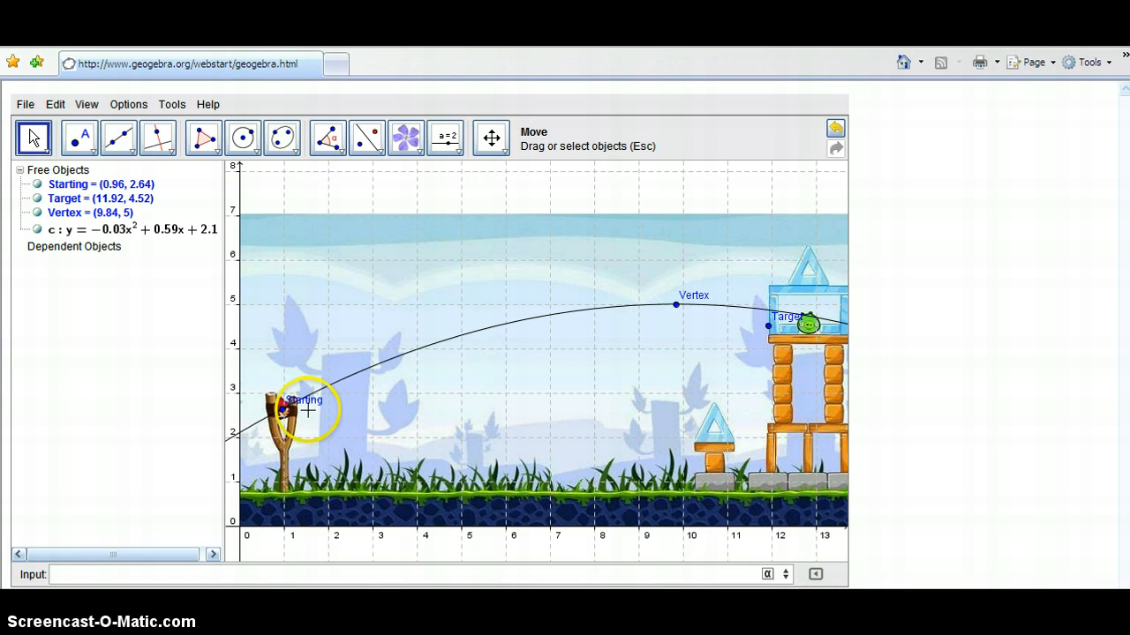
# - Examine how the plotted parabola runs relative to the Starting, Vertex and Target points and the pig
pyautogui.click(282, 409)
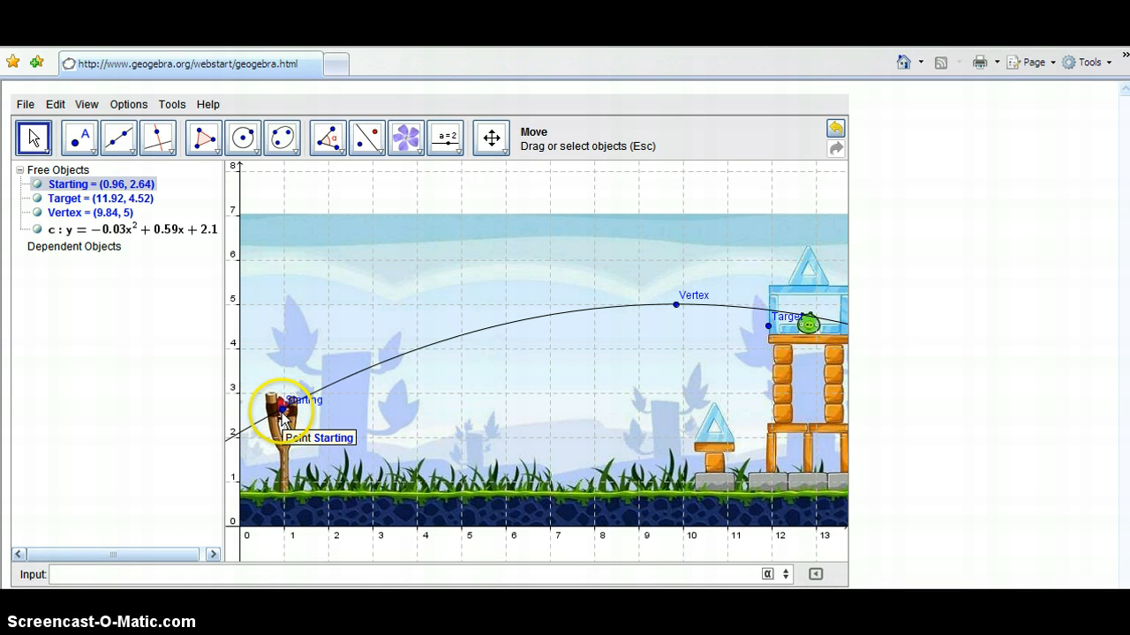
pyautogui.click(252, 430)
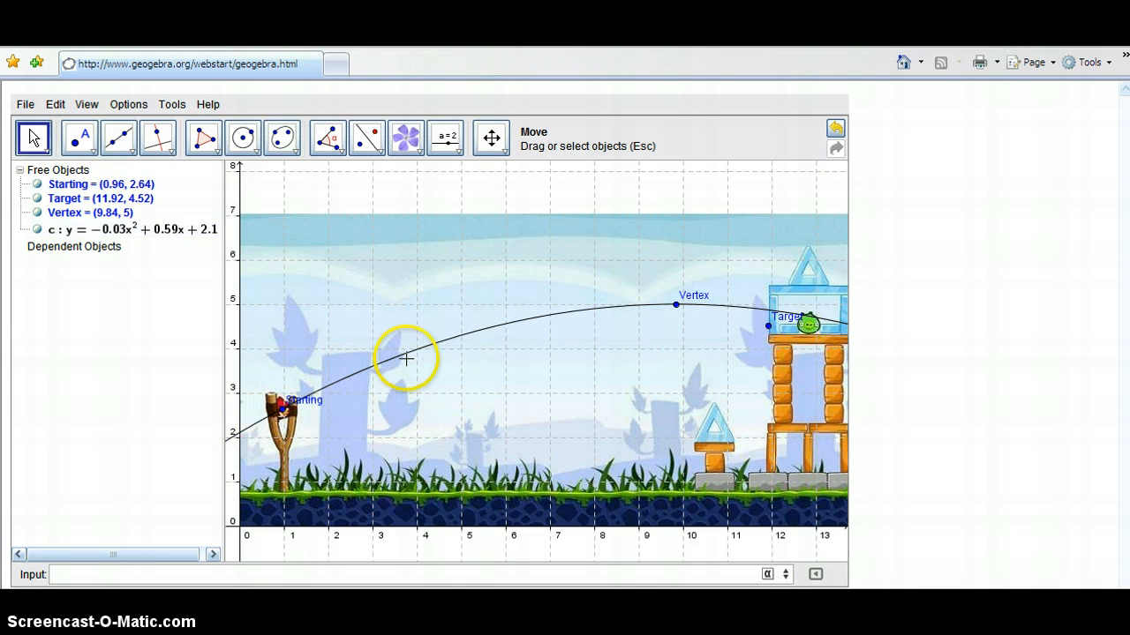
pyautogui.click(677, 305)
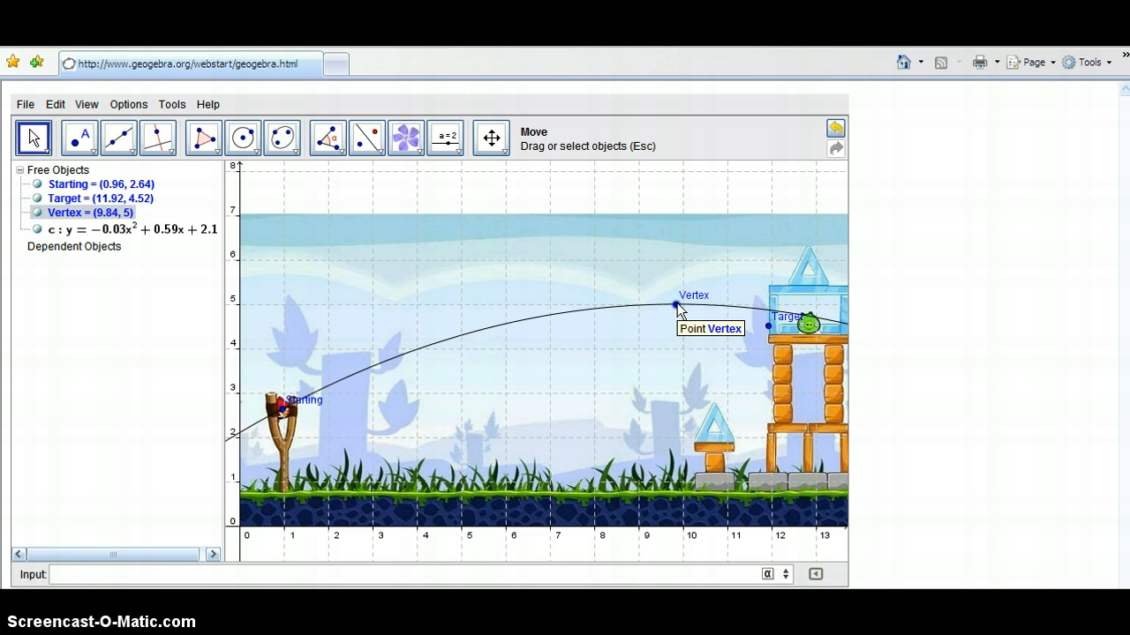
pyautogui.click(725, 305)
pyautogui.click(768, 326)
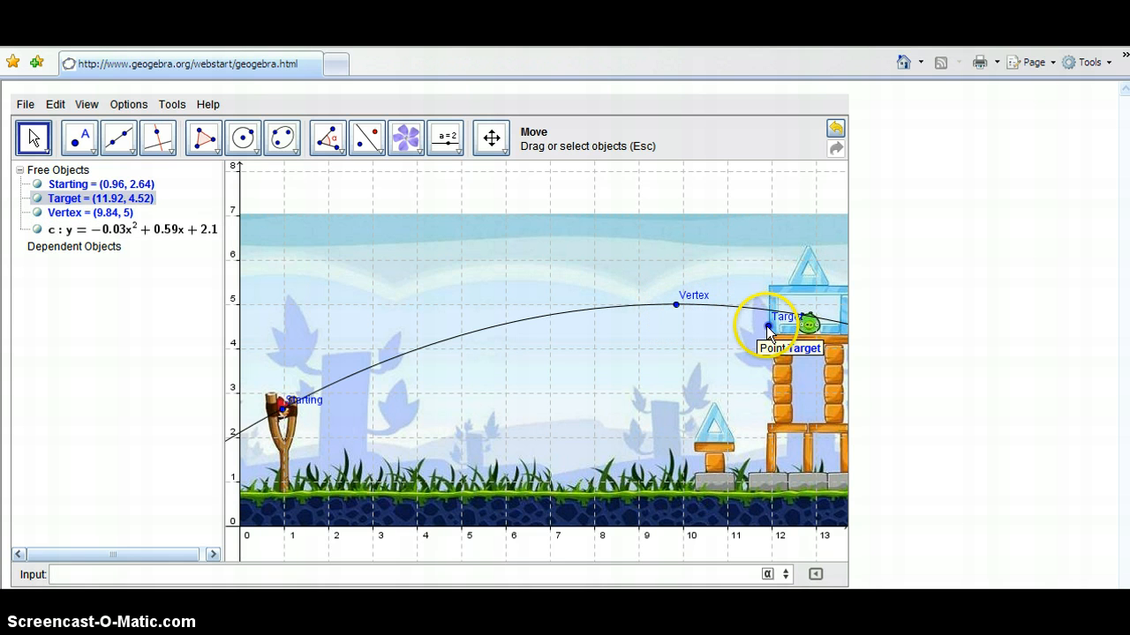
pyautogui.click(769, 321)
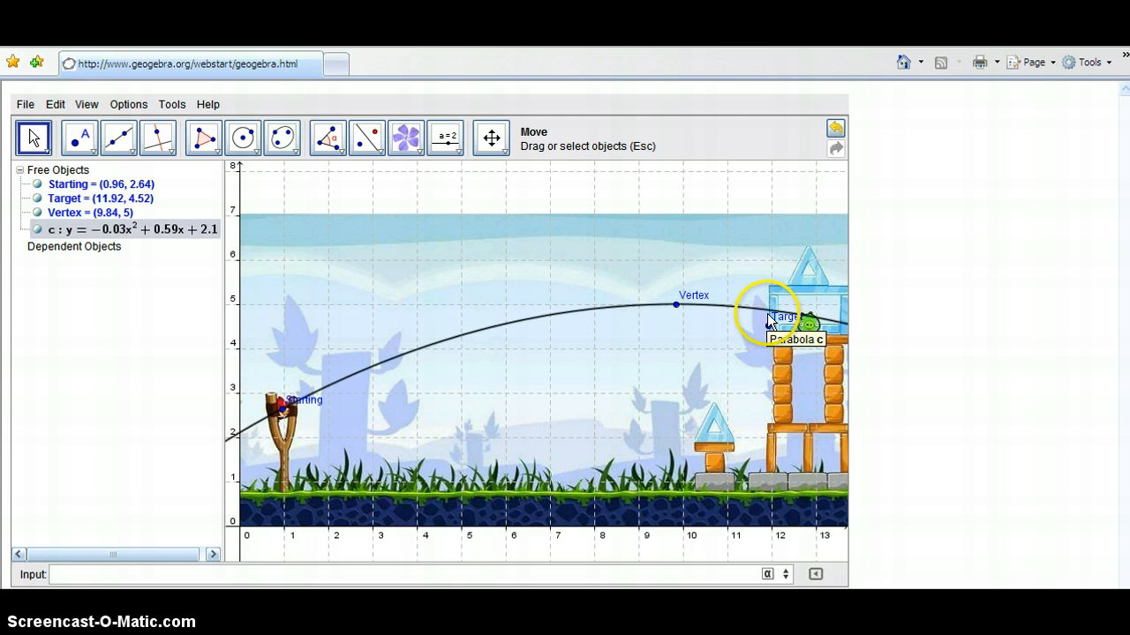
pyautogui.click(812, 320)
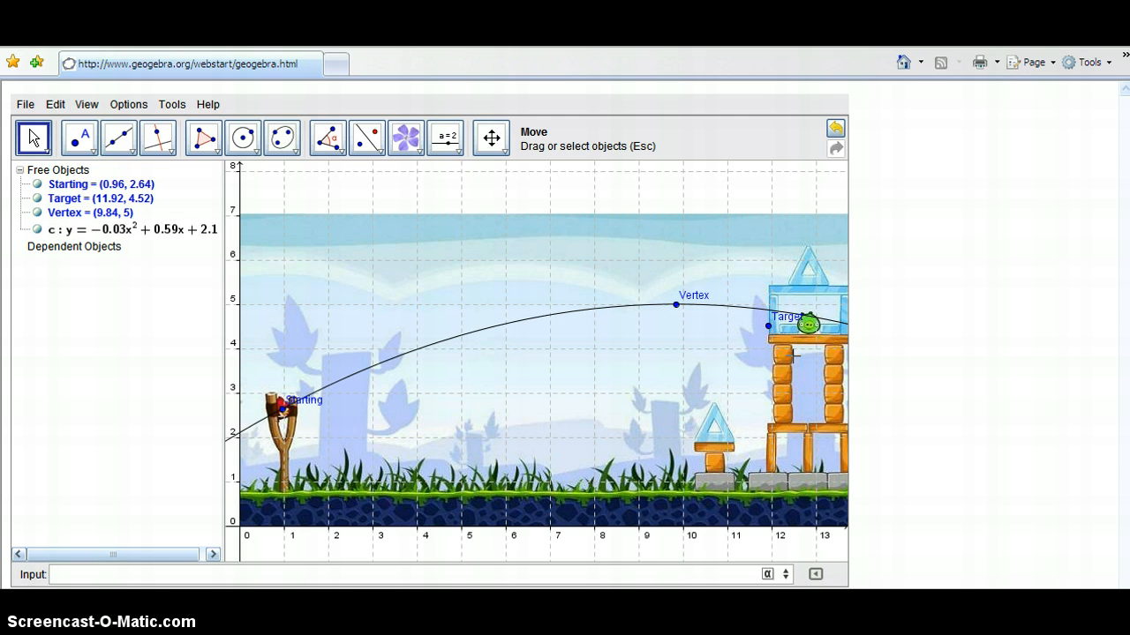
pyautogui.click(383, 422)
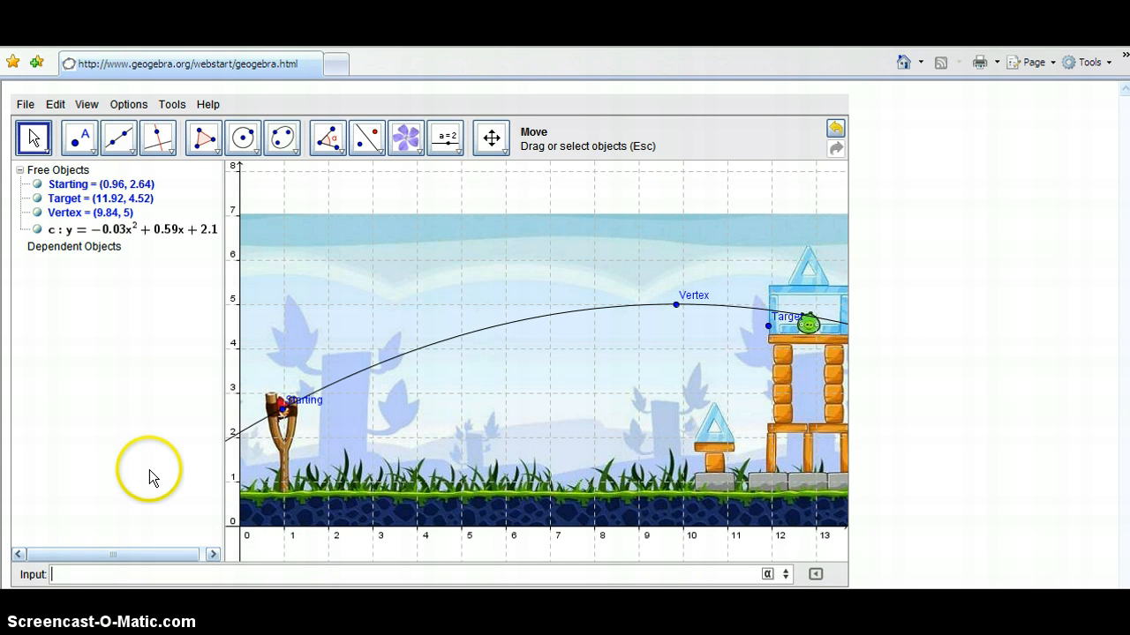
pyautogui.click(131, 485)
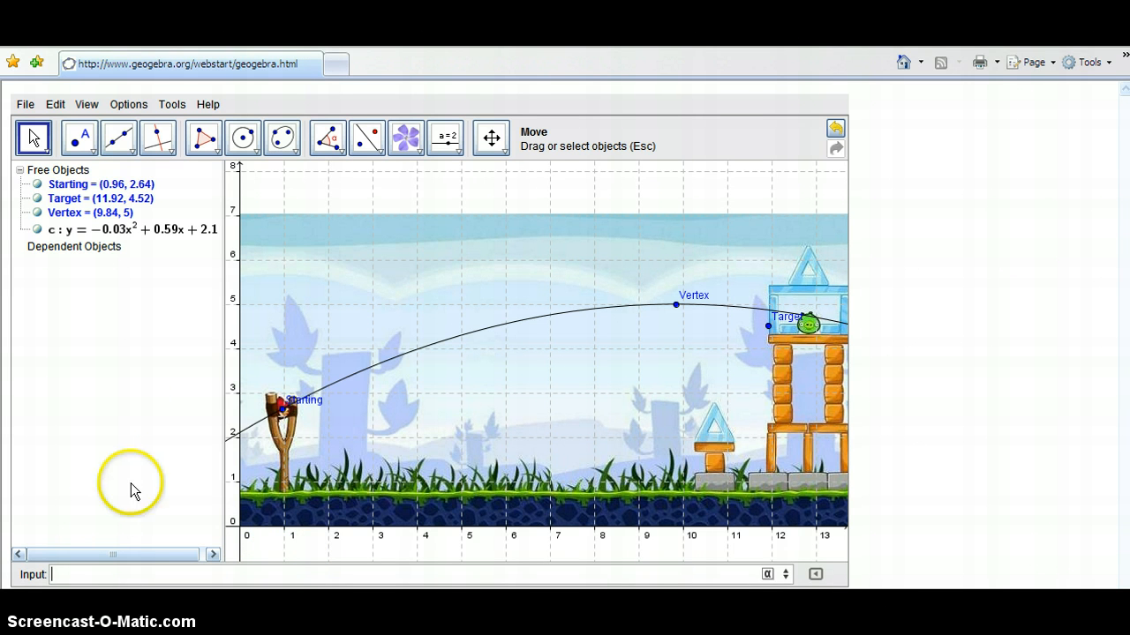